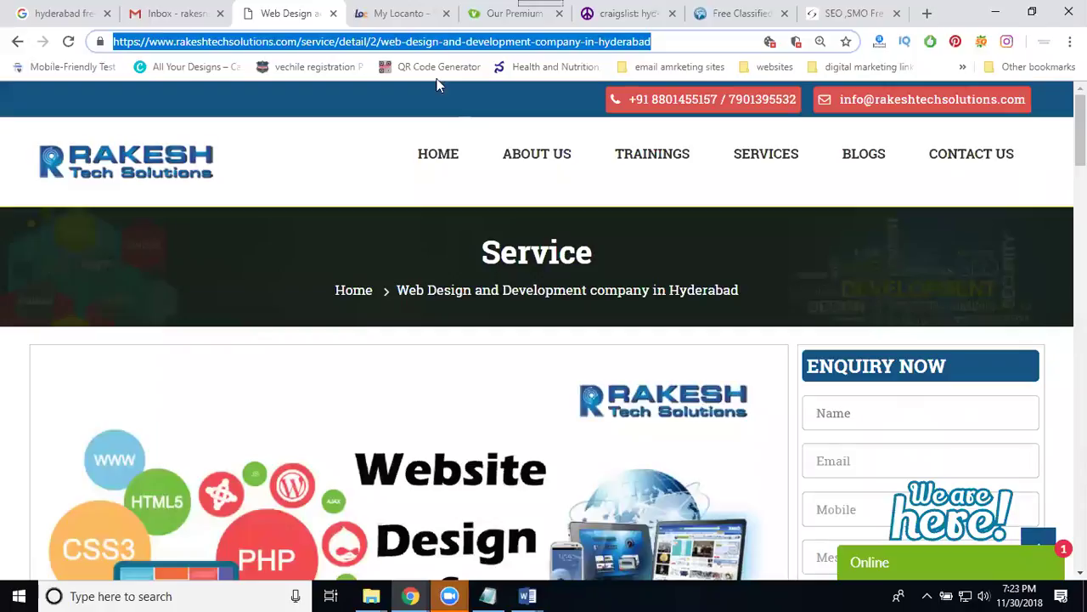
# Show the Locanto My Ads page with the account's 12 active ads.
pyautogui.click(386, 15)
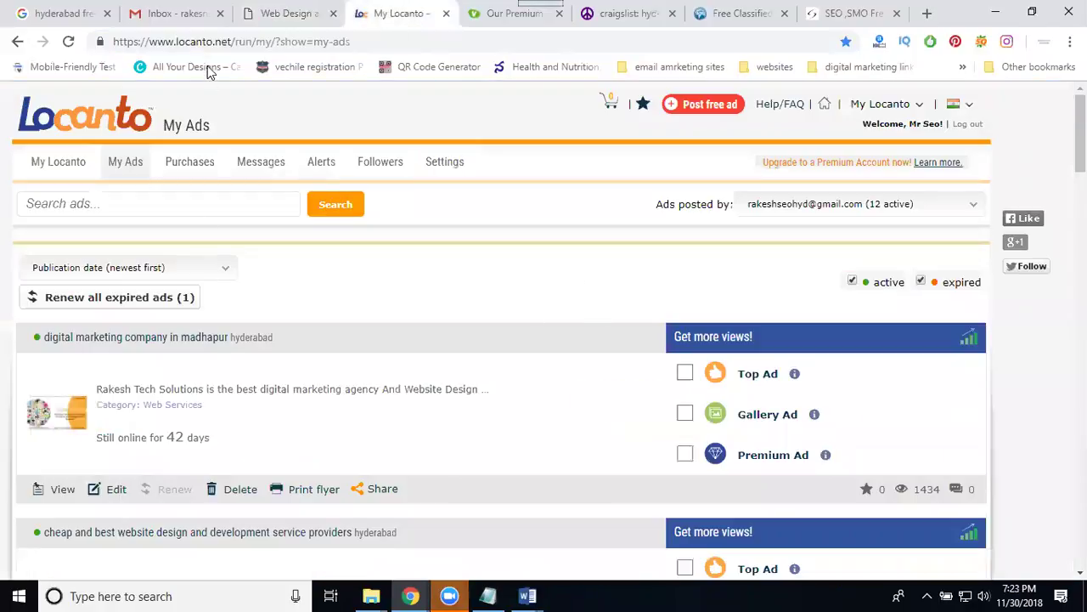
# Point out the .net address, then switch Locanto from India to the United States site.
pyautogui.moveTo(213, 41); pyautogui.dragTo(242, 42)
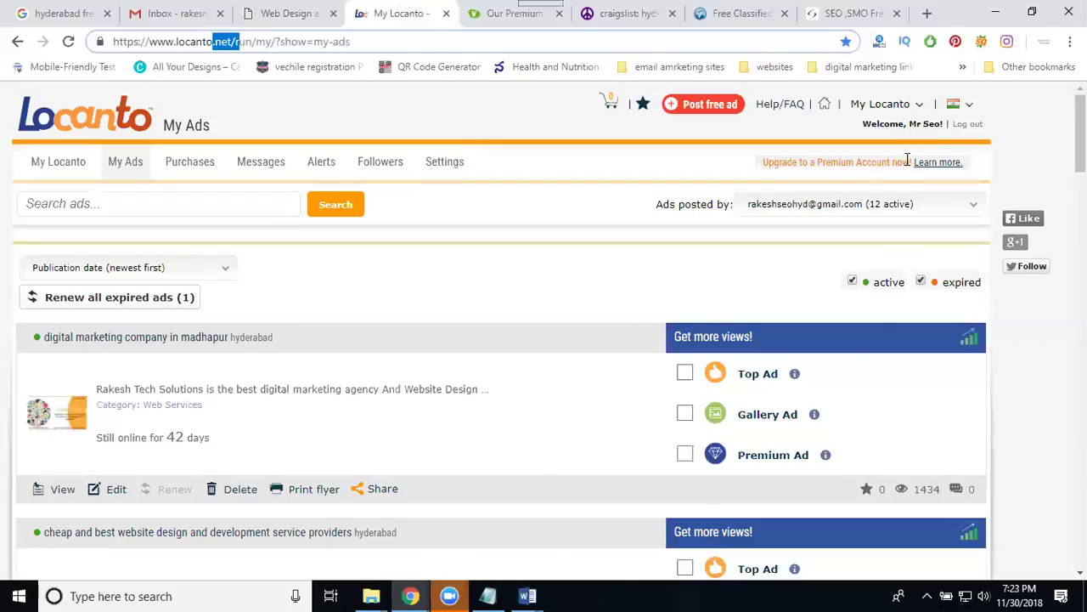
pyautogui.moveTo(973, 110)
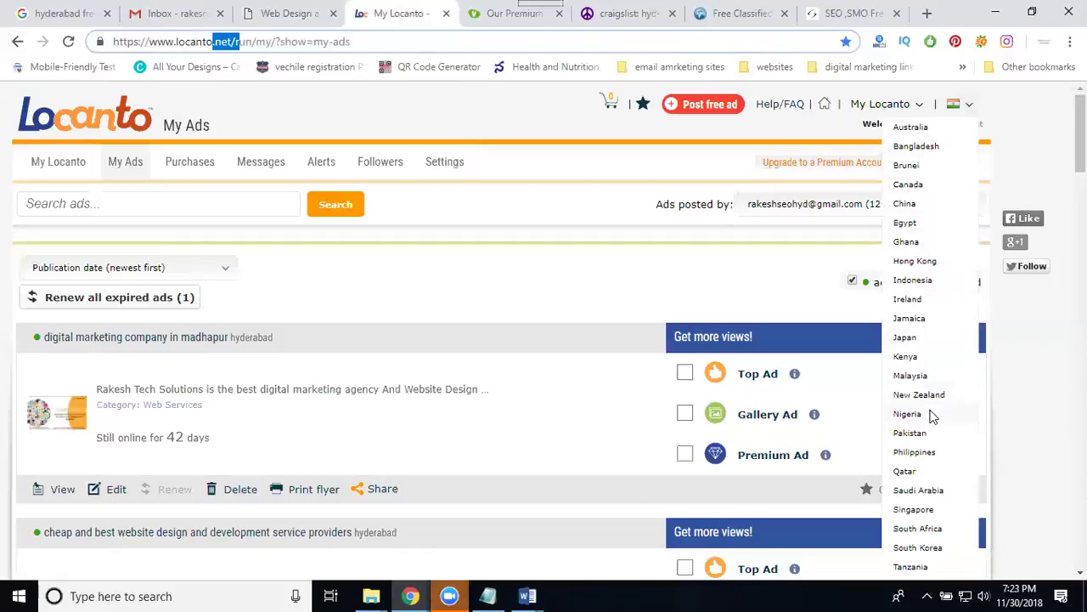
pyautogui.scroll(-5, 930, 414)
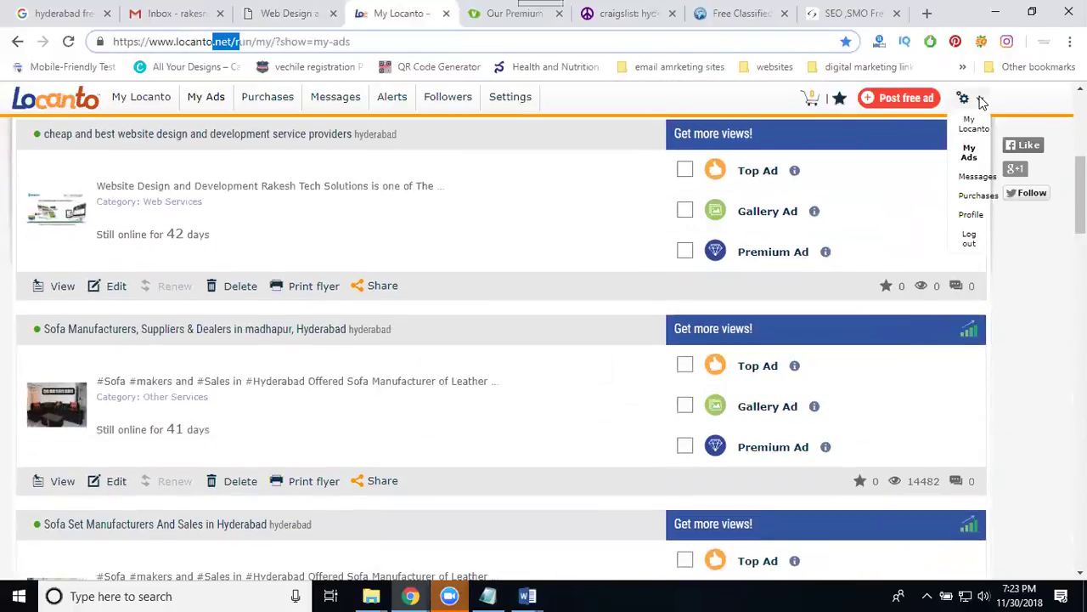
pyautogui.scroll(4, 964, 96)
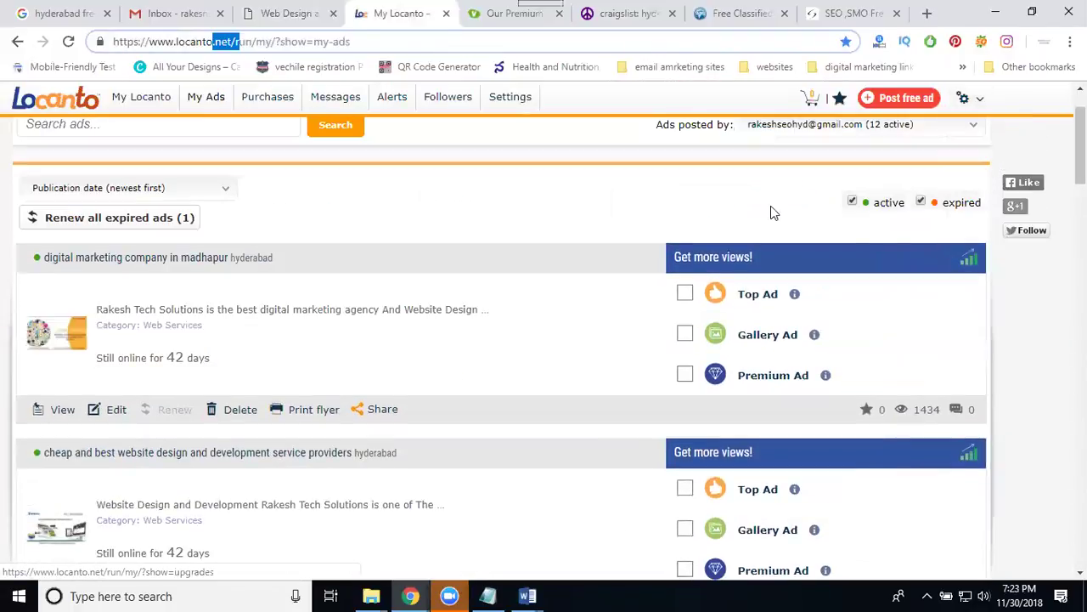
pyautogui.scroll(1, 770, 201)
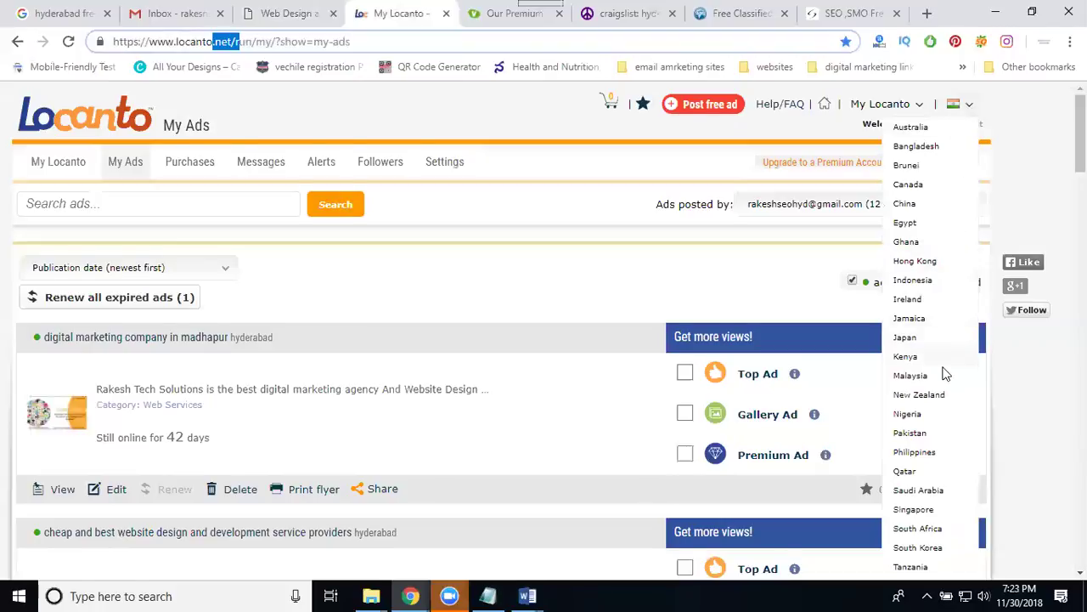
pyautogui.scroll(-3, 946, 369)
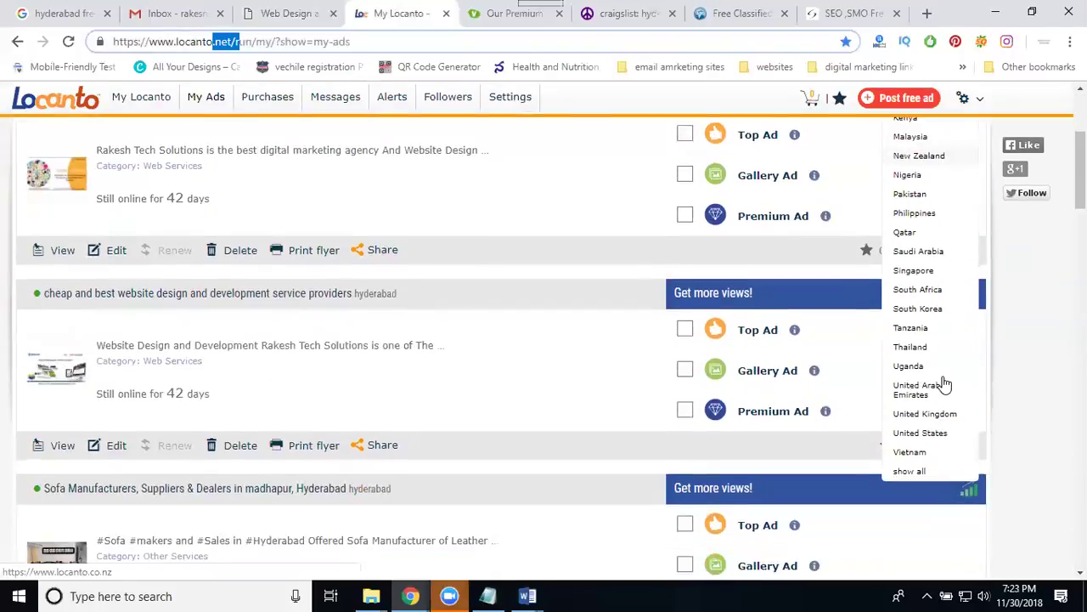
pyautogui.click(922, 435)
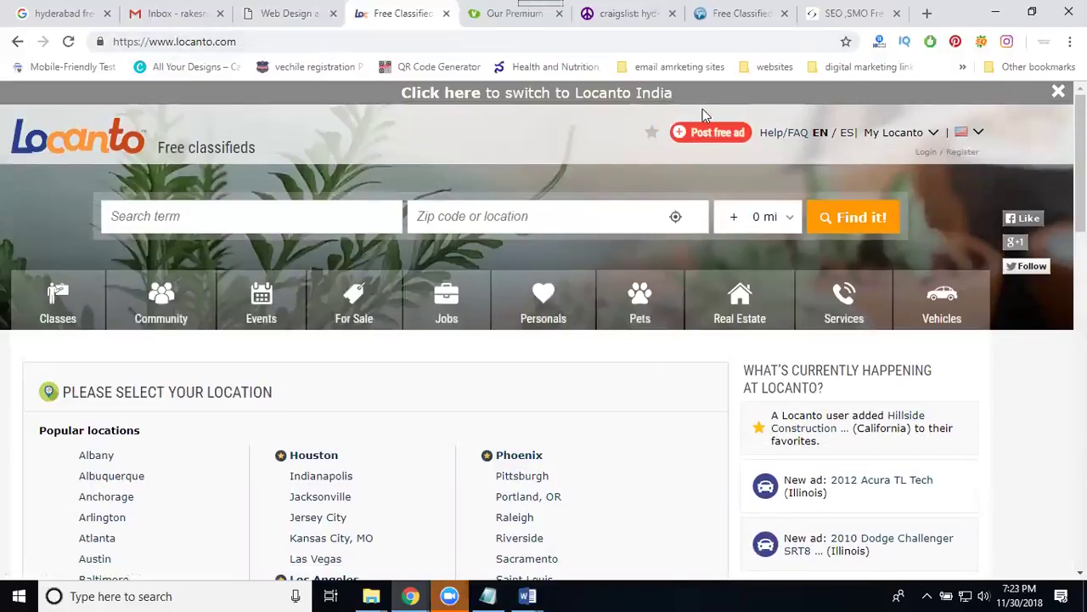
# Begin a free ad on Locanto USA titled 'Digital Marketing Online Training in Madhapur hyderabad'.
pyautogui.click(712, 136)
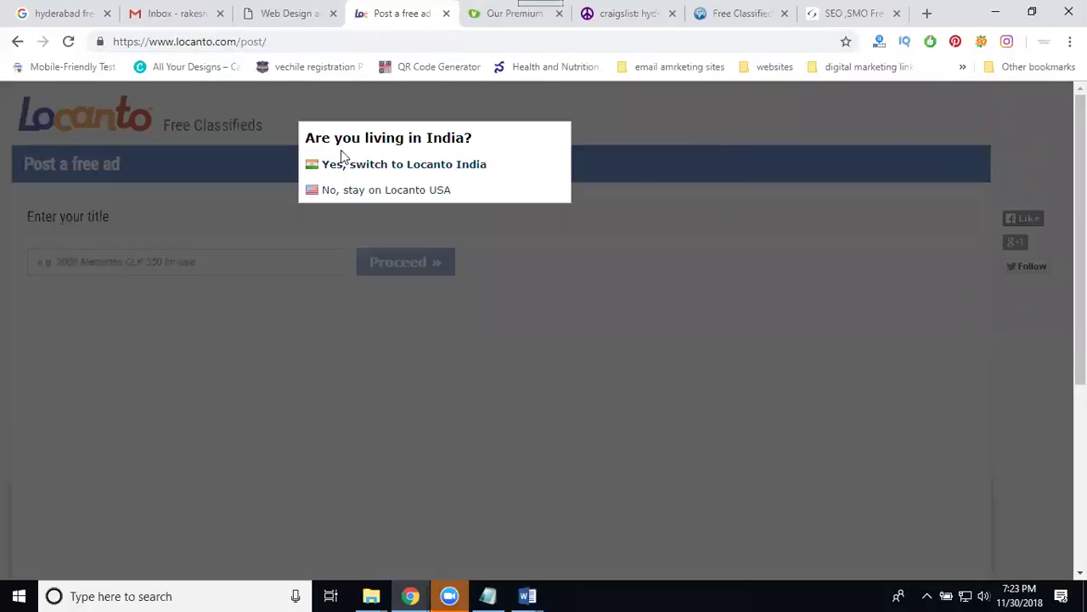
pyautogui.click(395, 190)
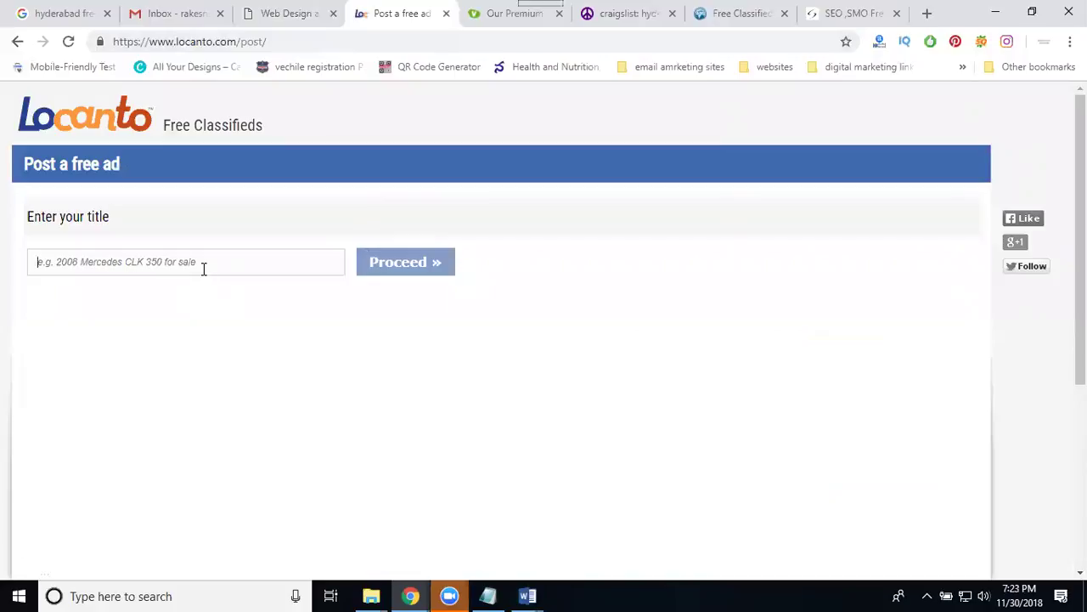
pyautogui.write('Digi')
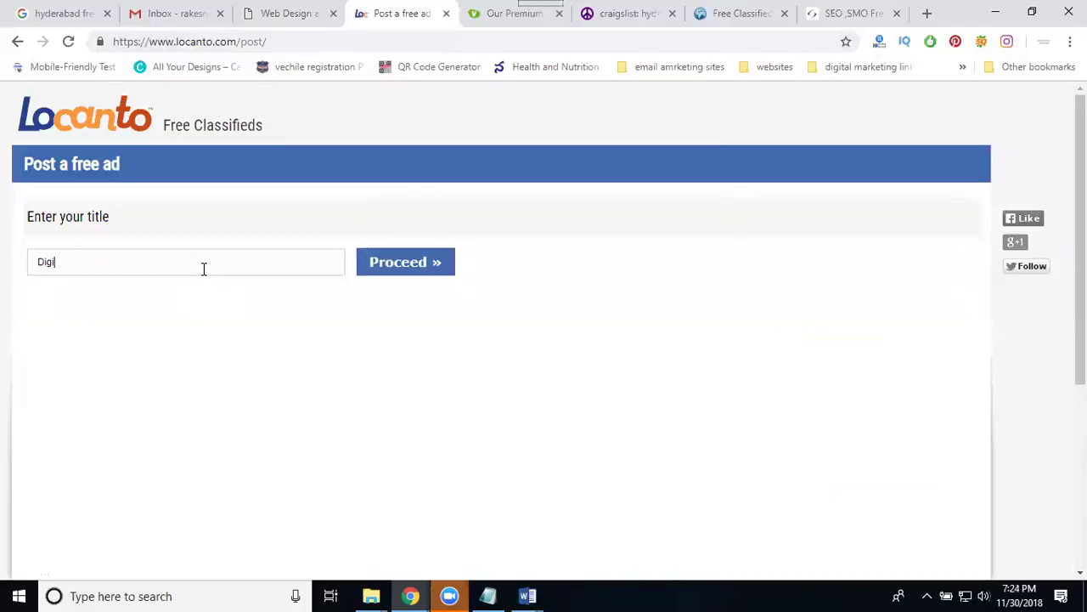
pyautogui.write('tal Marketing Online Training')
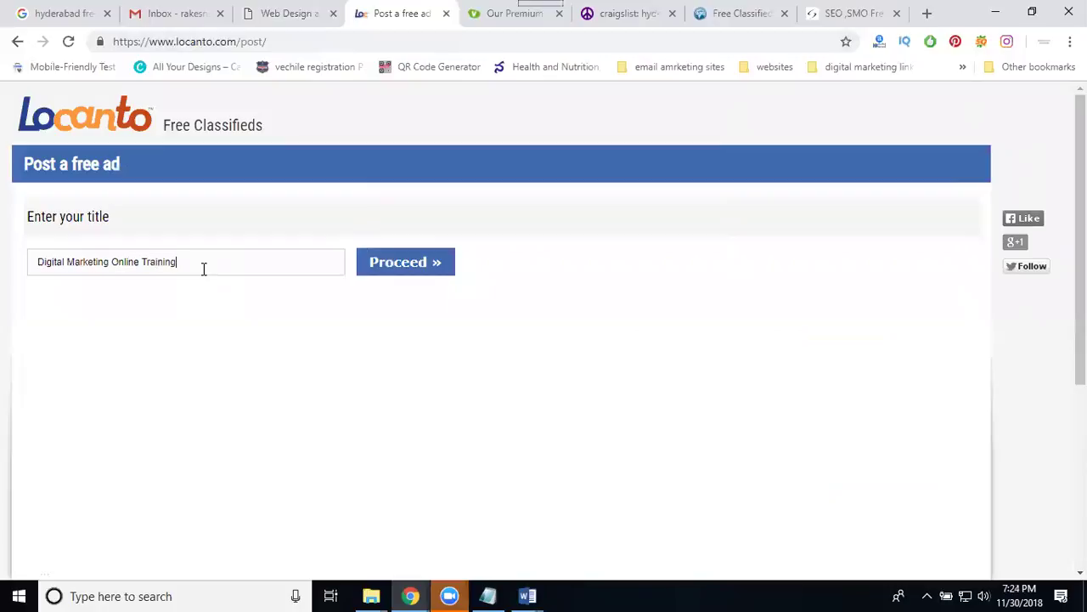
pyautogui.write(' in Madhapur')
pyautogui.write('hyderabad')
# Submit the title and choose Classes > Continuing Education as the ad category.
pyautogui.click(420, 263)
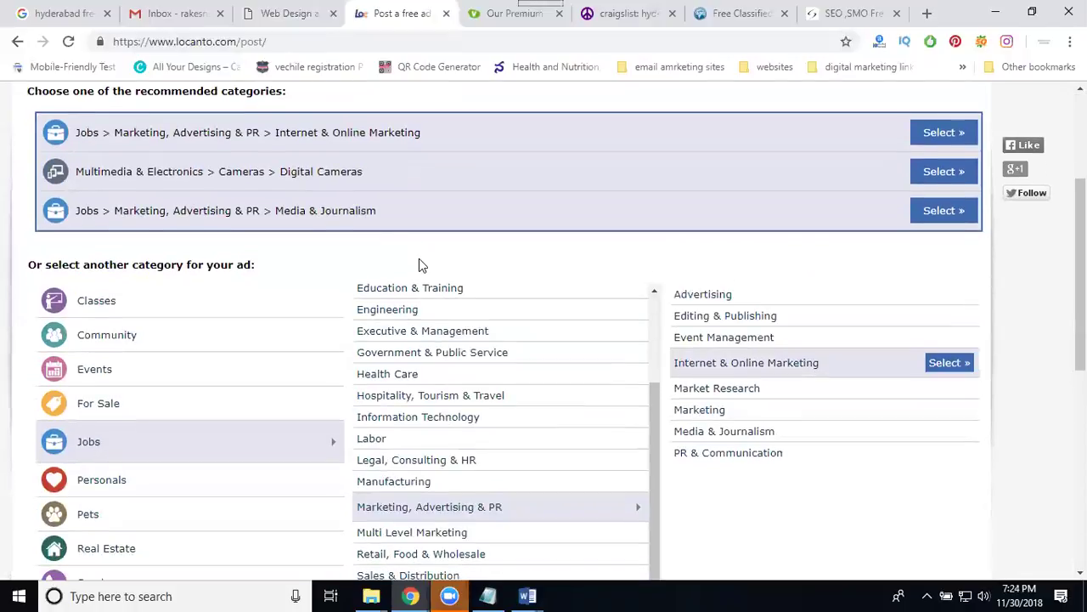
pyautogui.click(122, 308)
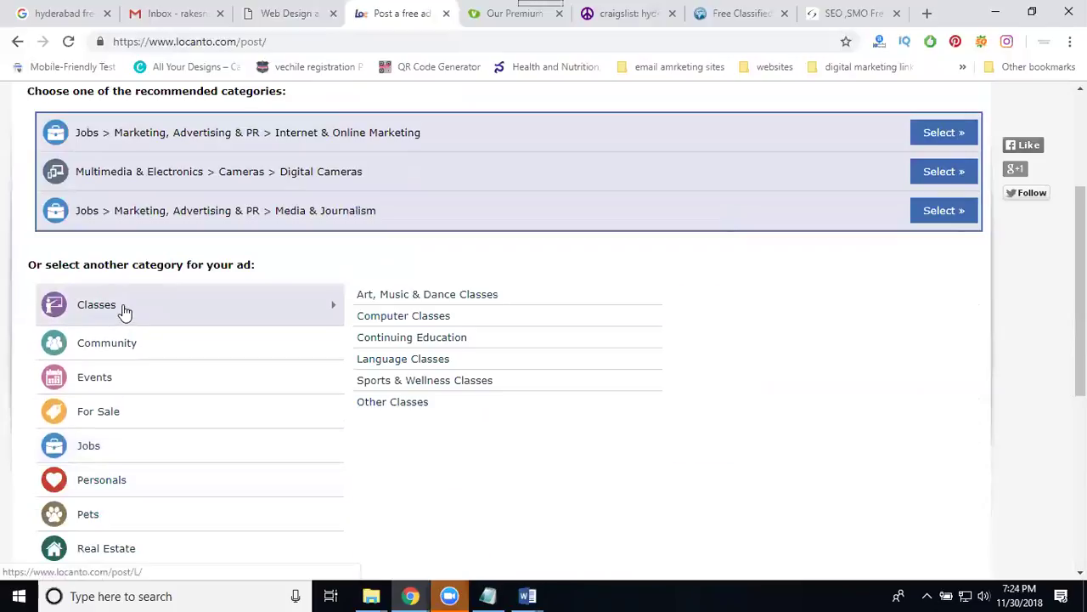
pyautogui.click(403, 327)
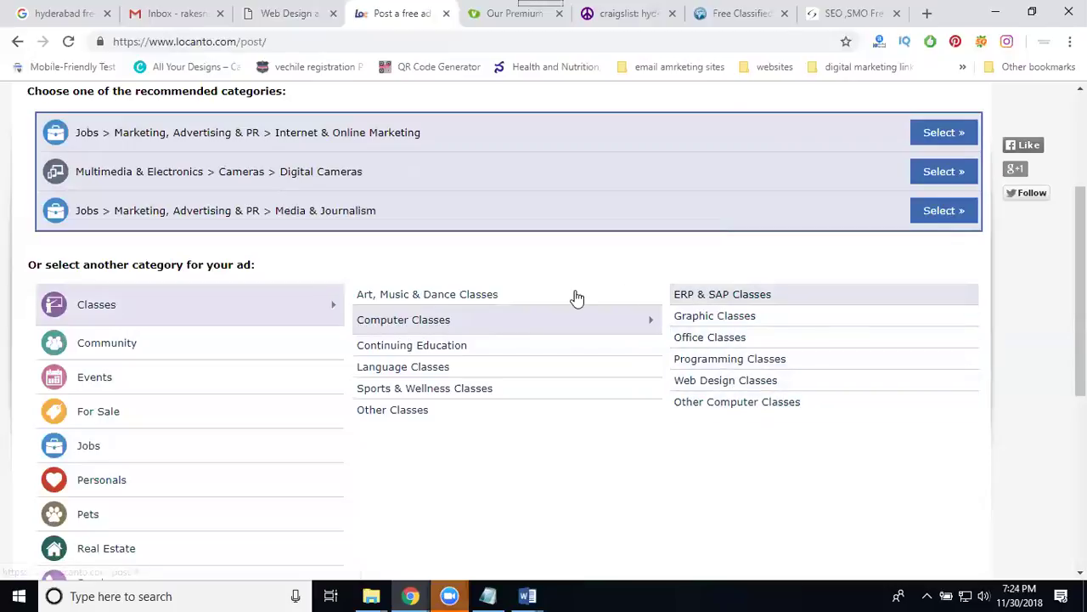
pyautogui.click(453, 297)
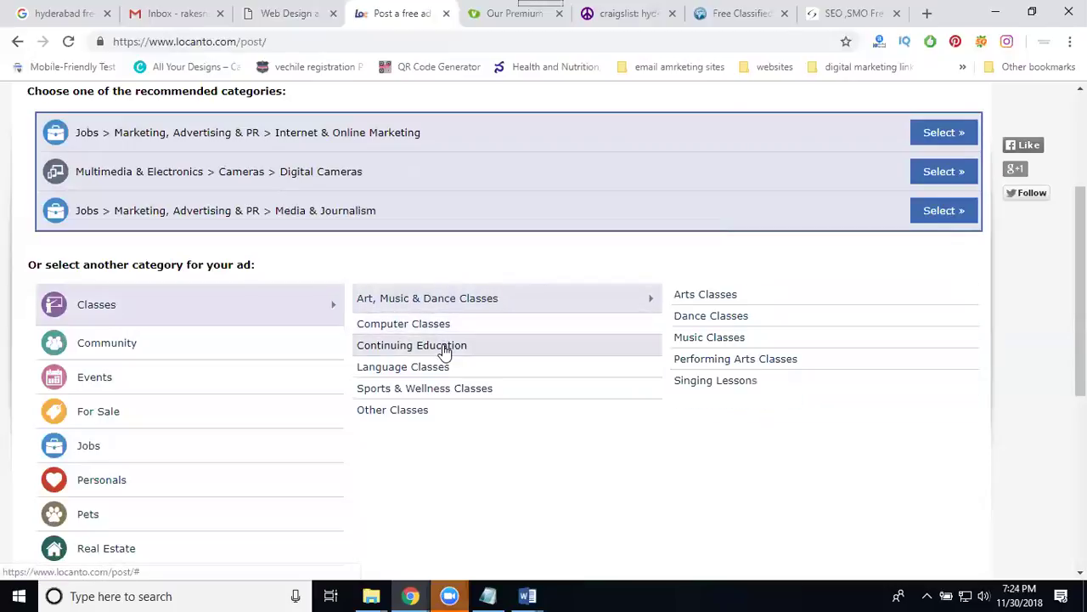
pyautogui.click(443, 345)
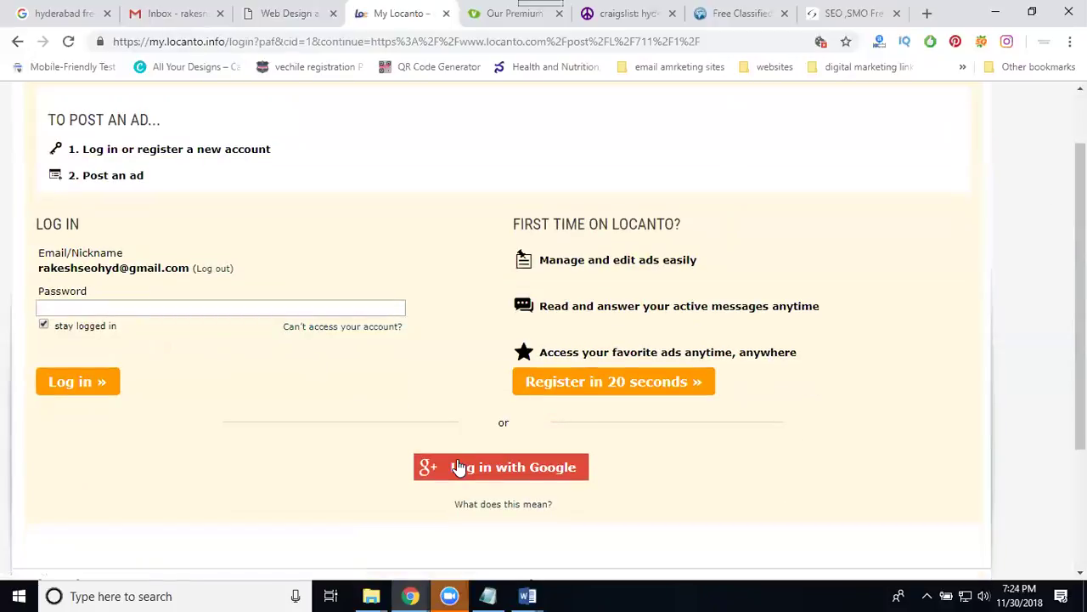
# Log in to Locanto using the saved Google account.
pyautogui.click(460, 467)
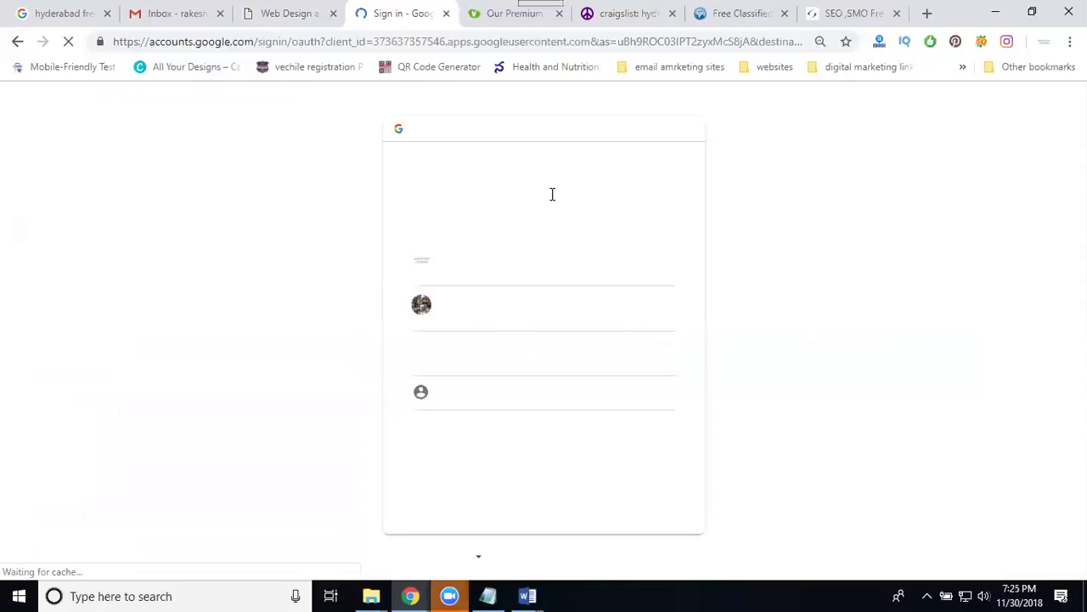
pyautogui.moveTo(527, 243); pyautogui.dragTo(485, 279)
pyautogui.click(482, 277)
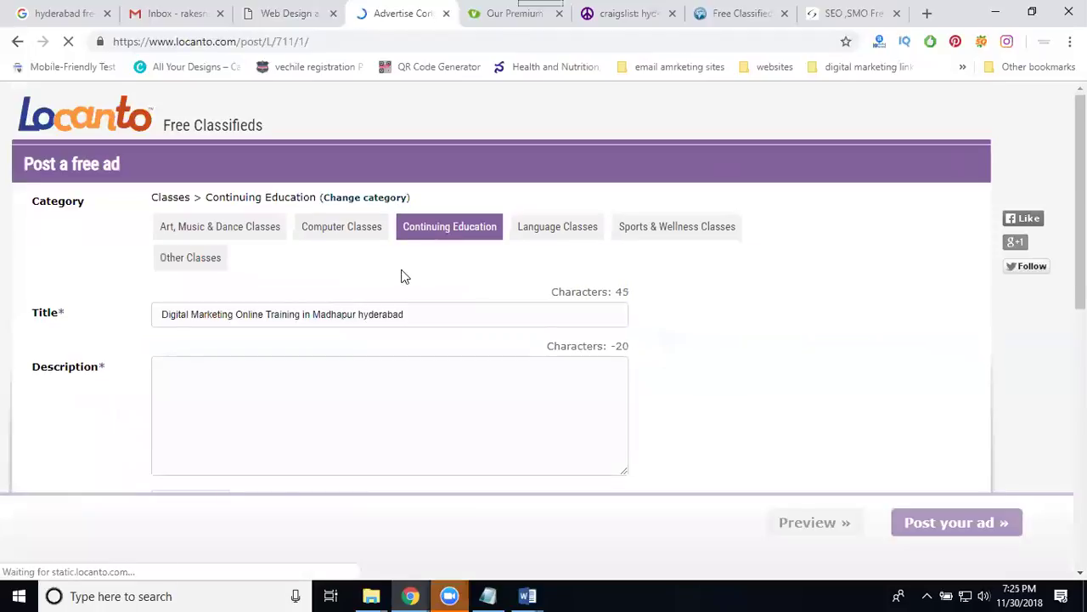
# Copy the whole course overview from the Word training document into the ad's Description.
pyautogui.click(298, 310)
pyautogui.click(367, 283)
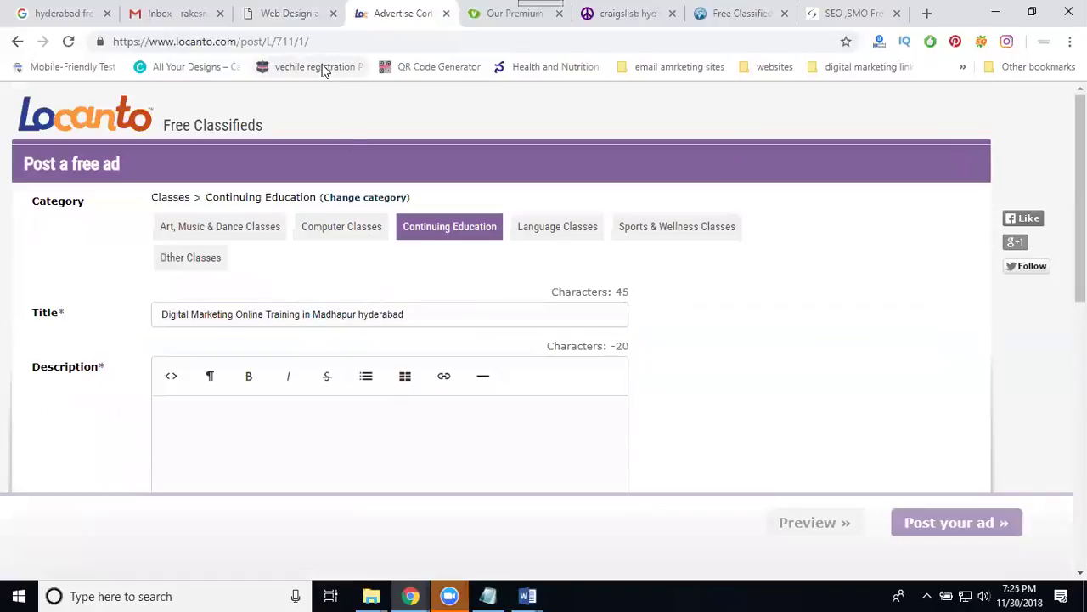
pyautogui.click(290, 14)
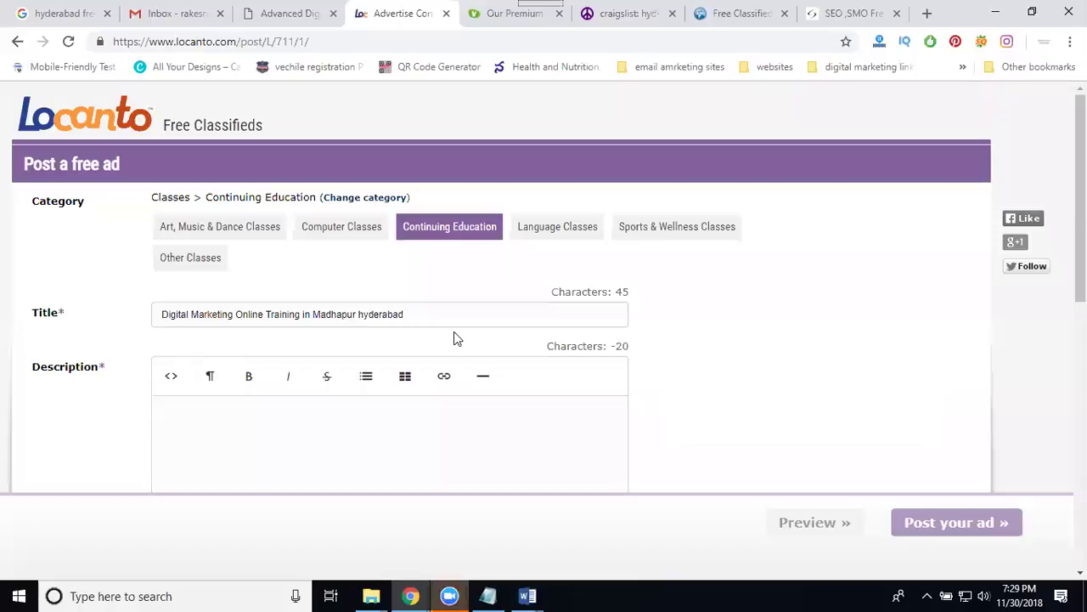
pyautogui.scroll(-2, 453, 338)
pyautogui.moveTo(526, 596)
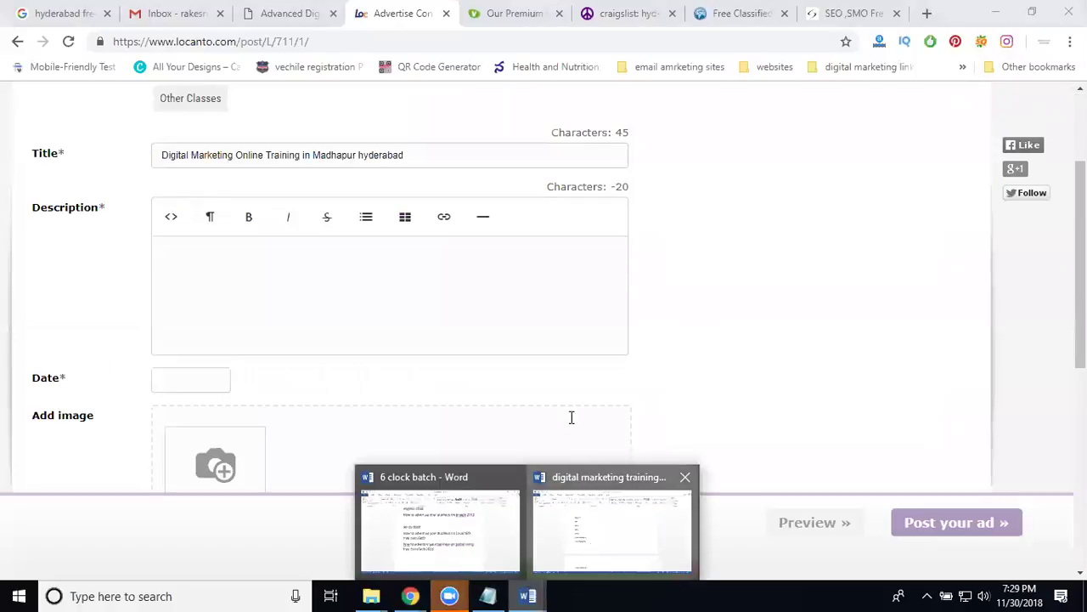
pyautogui.click(592, 547)
pyautogui.hotkey('ctrl', 'a')
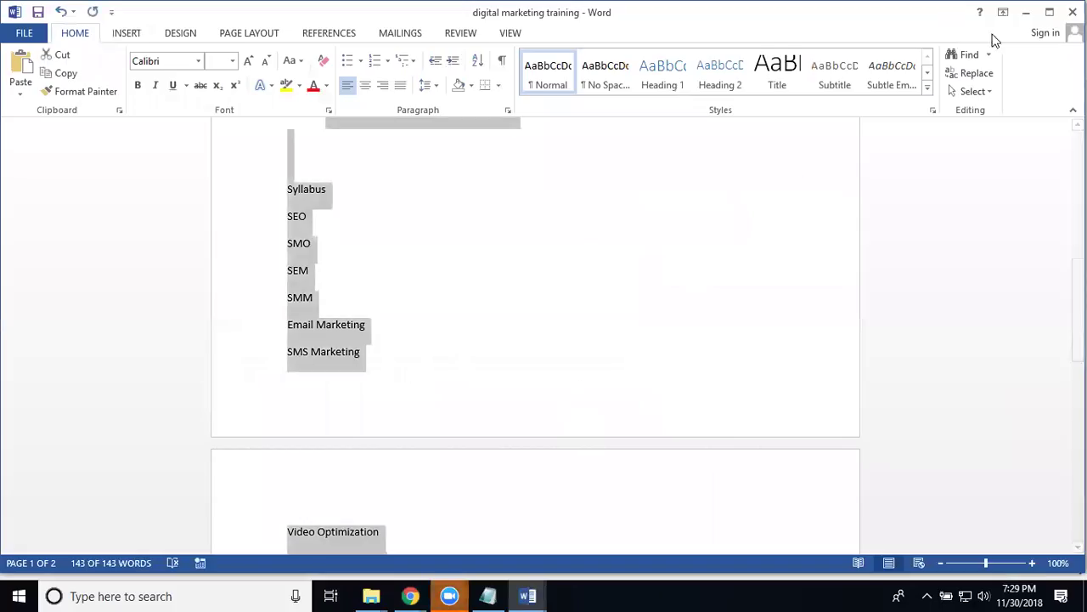
pyautogui.click(1026, 12)
pyautogui.click(398, 277)
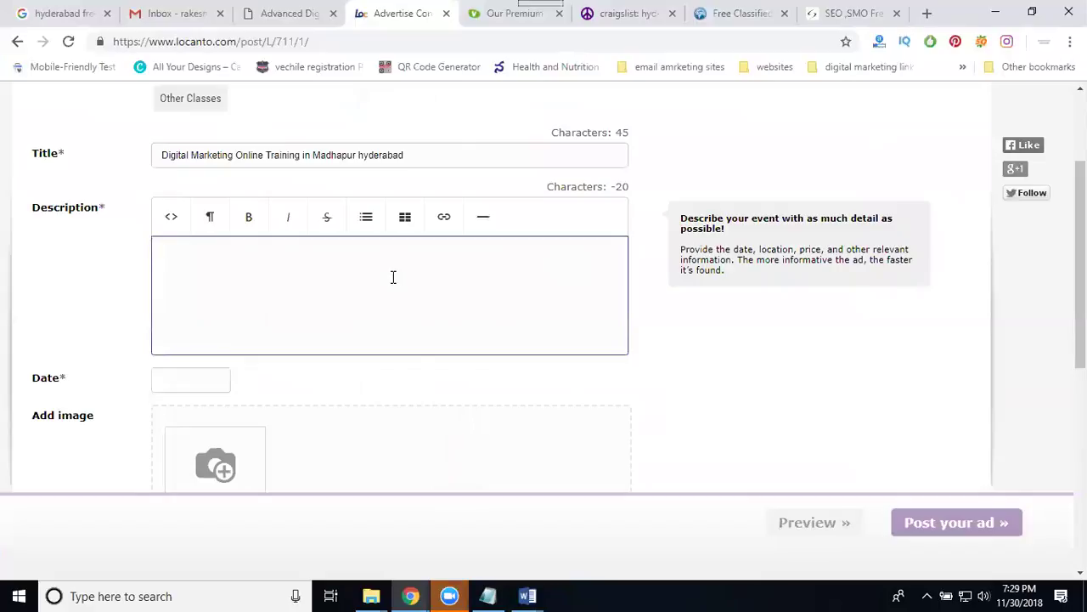
pyautogui.hotkey('ctrl', 'v')
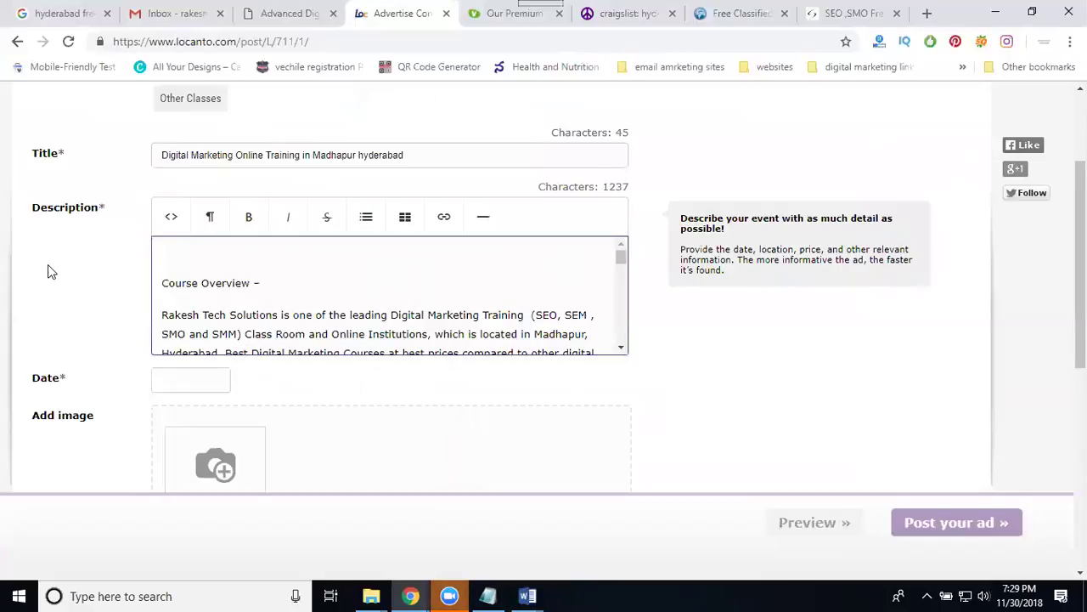
pyautogui.scroll(-2, 49, 265)
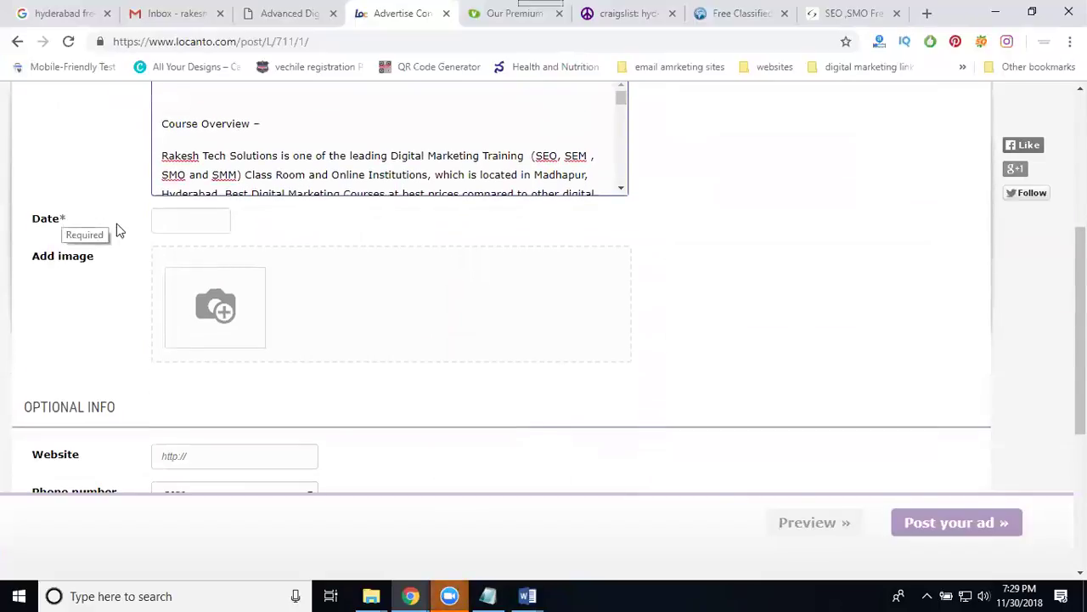
# Set the ad's start date to 2018-11-30.
pyautogui.click(168, 221)
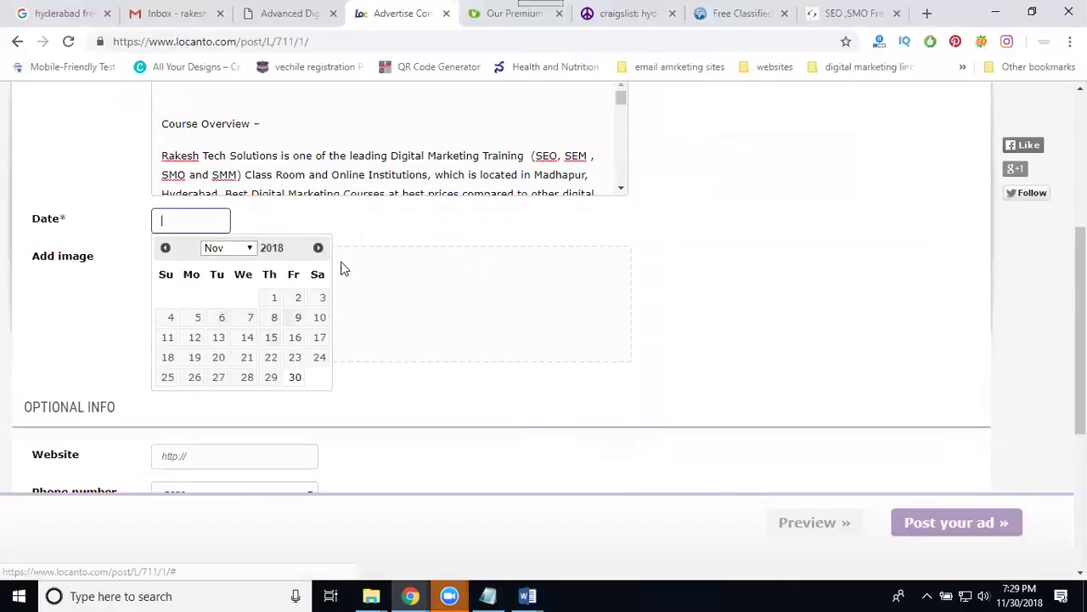
pyautogui.click(318, 248)
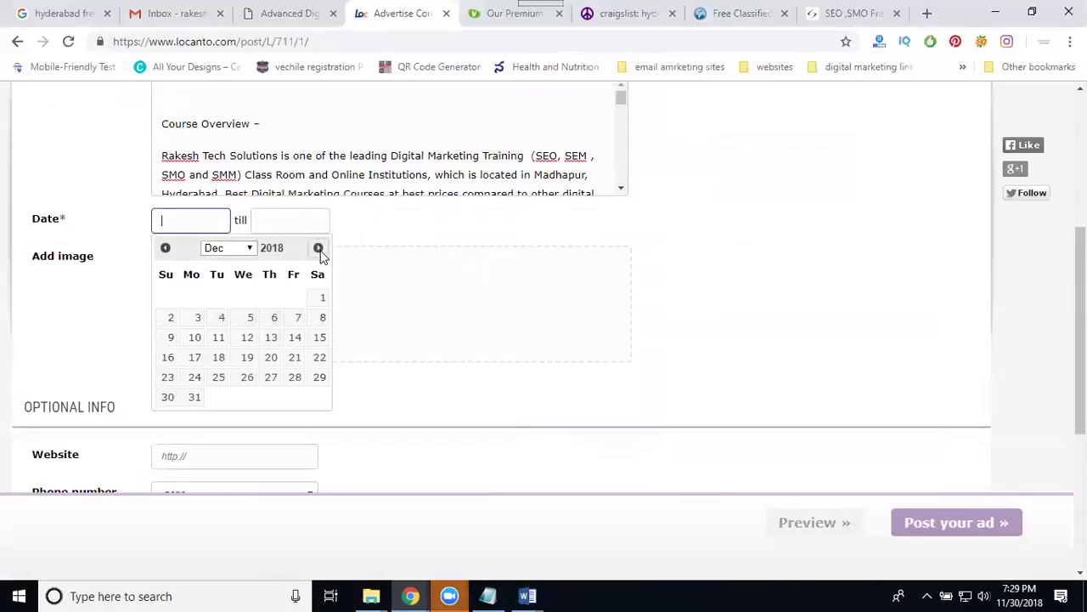
pyautogui.click(320, 253)
pyautogui.click(161, 252)
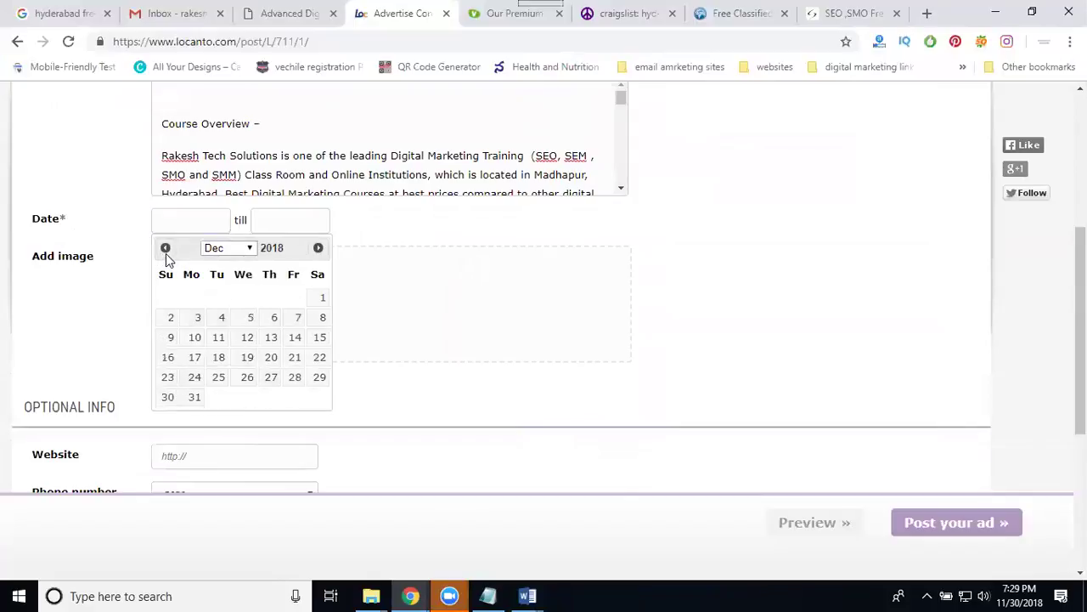
pyautogui.click(165, 251)
pyautogui.click(295, 377)
# Set the end date to 2019-02-28 and leave the Weekday field blank.
pyautogui.click(299, 221)
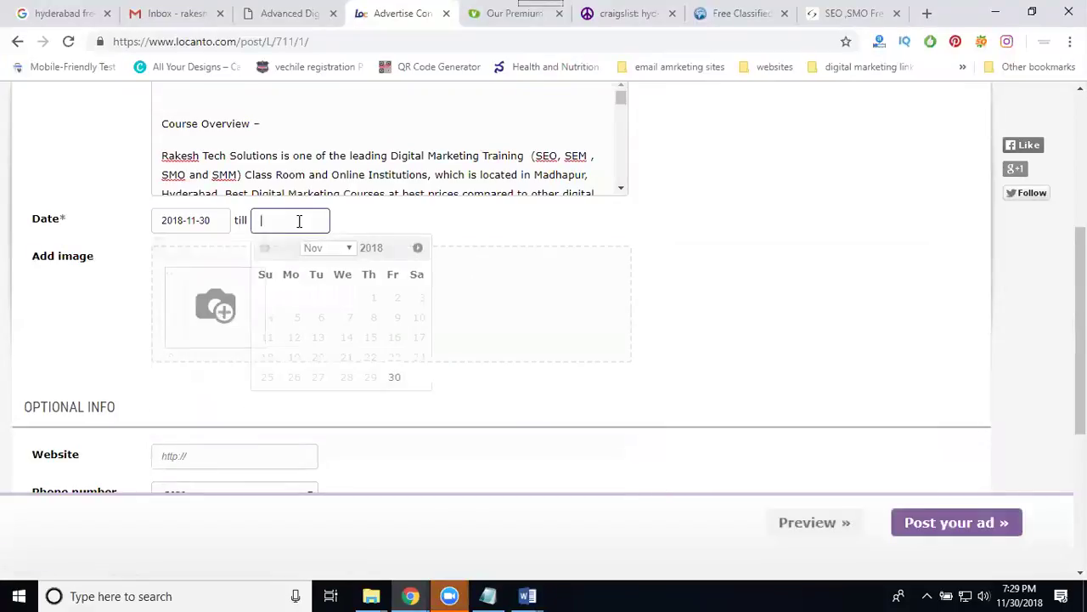
pyautogui.click(418, 247)
pyautogui.click(417, 248)
pyautogui.click(418, 248)
pyautogui.click(370, 377)
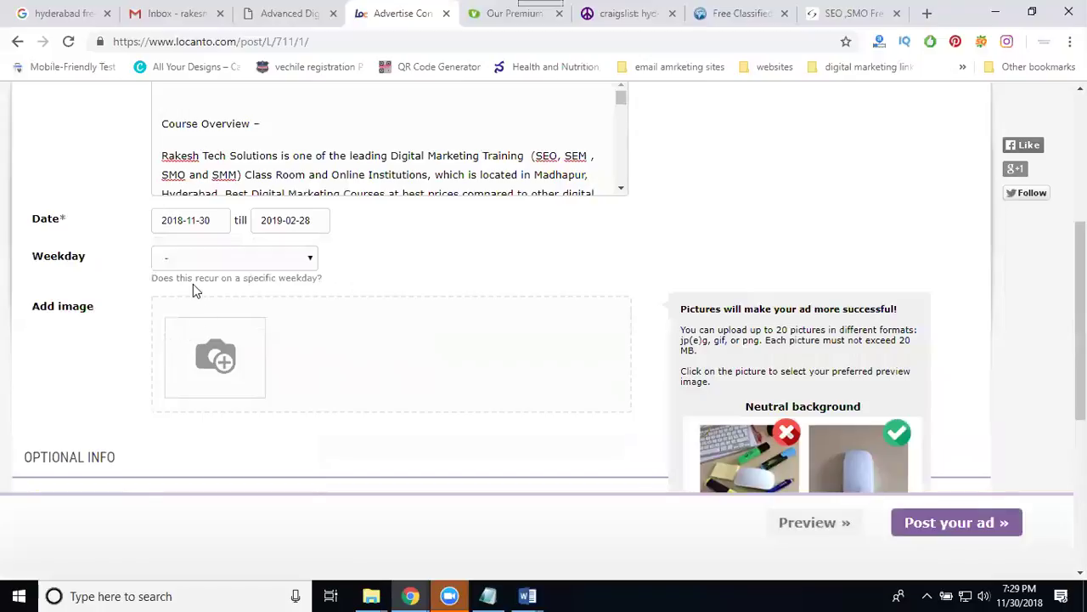
pyautogui.click(188, 263)
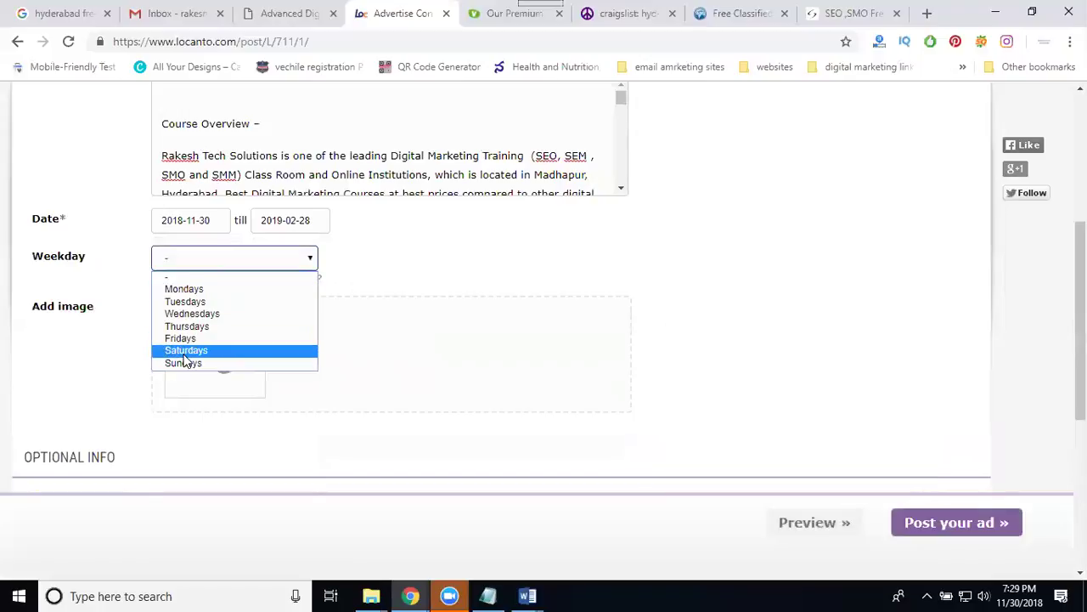
pyautogui.click(374, 265)
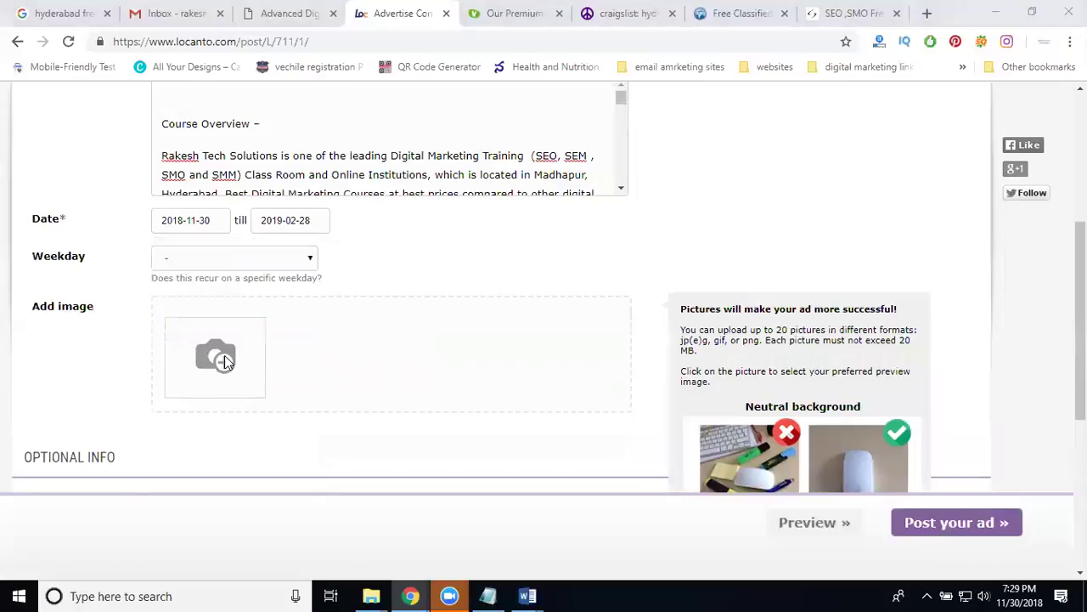
pyautogui.click(224, 355)
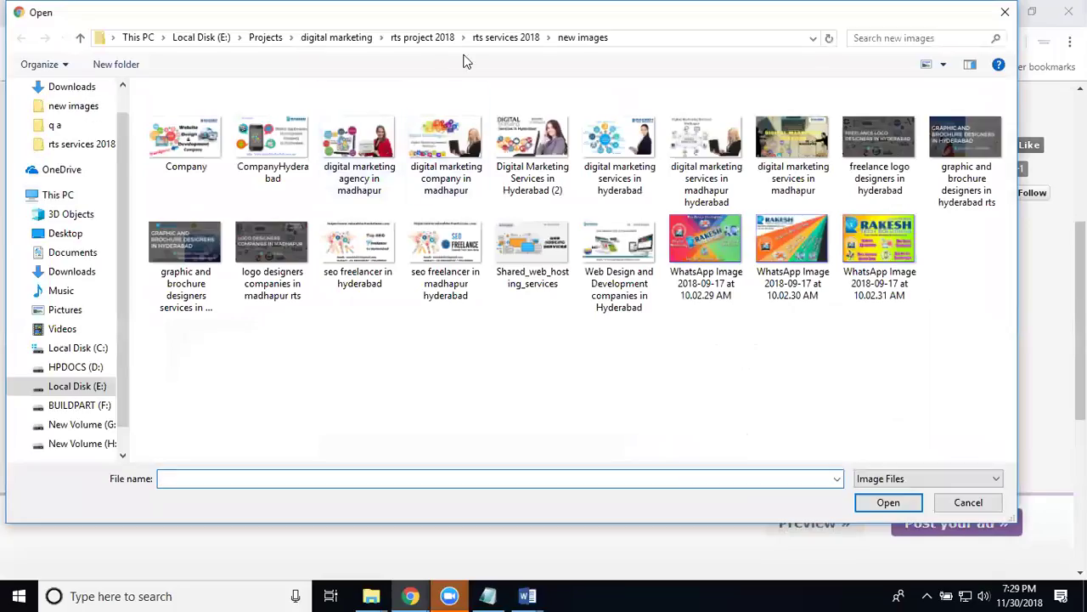
# Browse the Open dialog to rts project 2018 > rts training for the ad picture.
pyautogui.click(463, 38)
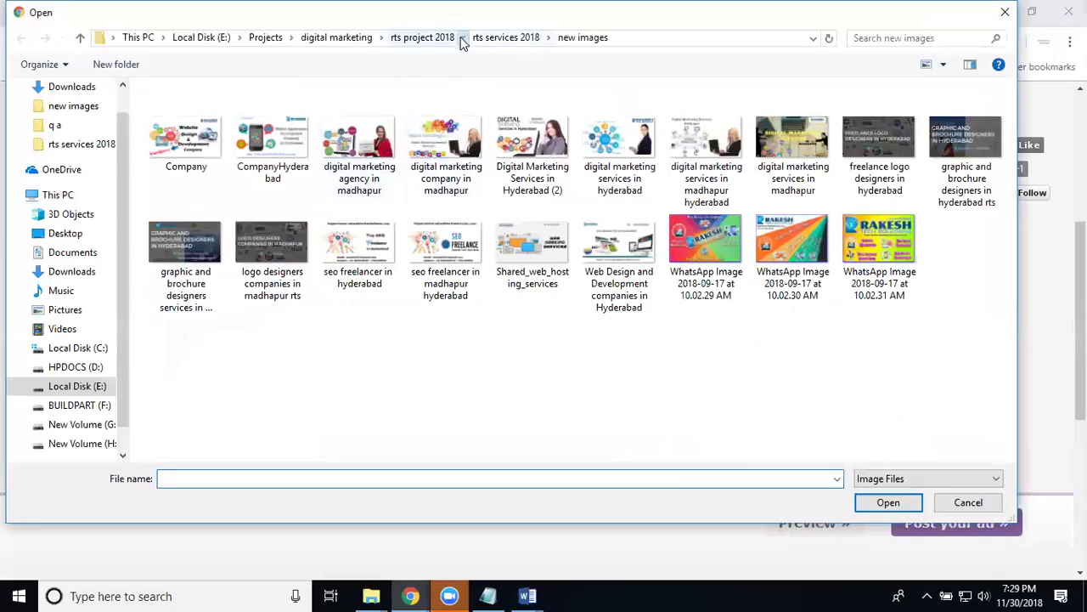
pyautogui.click(429, 38)
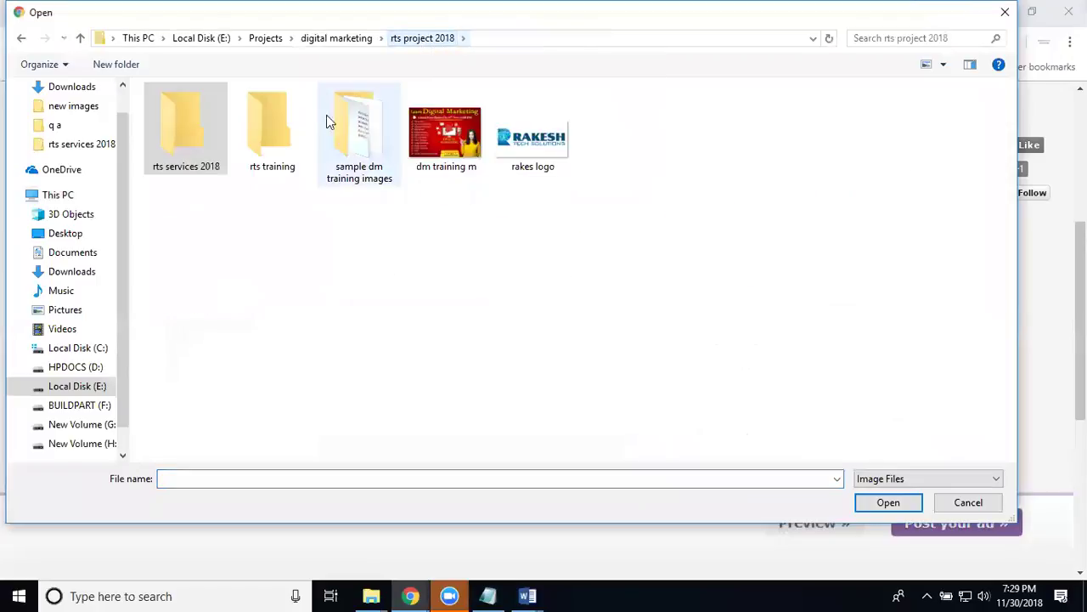
pyautogui.doubleClick(281, 128)
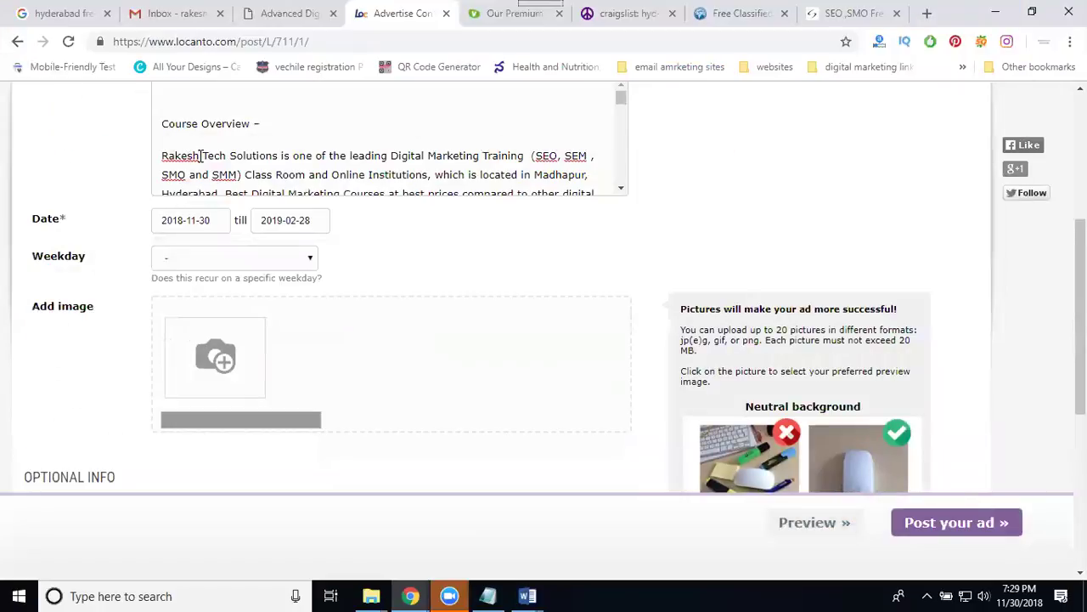
pyautogui.scroll(-3, 402, 242)
# Paste the training page's URL into Website and choose the saved phone number.
pyautogui.scroll(-1, 404, 244)
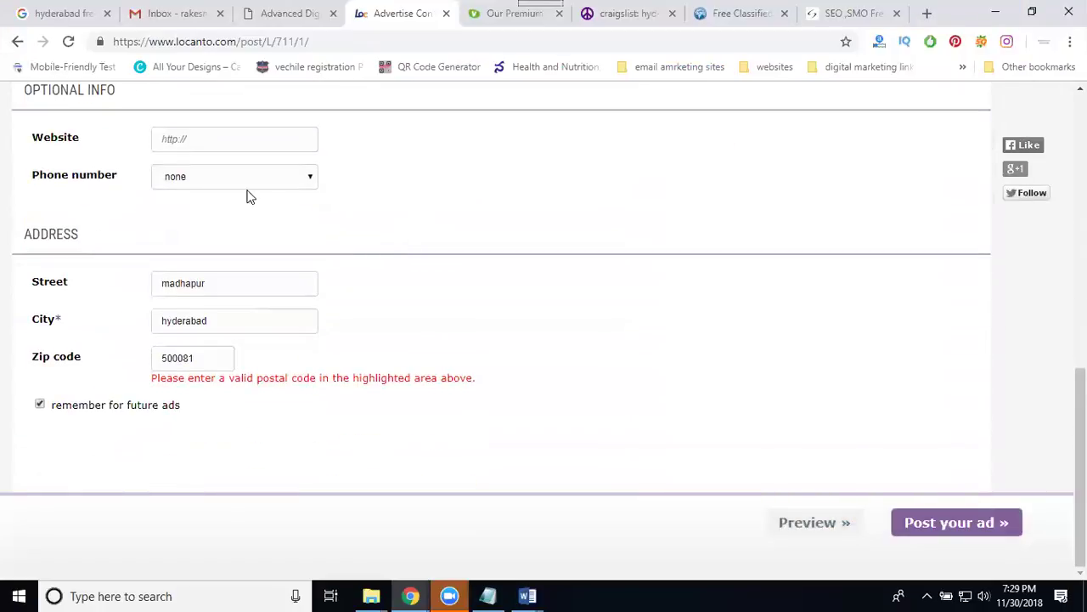
pyautogui.click(292, 17)
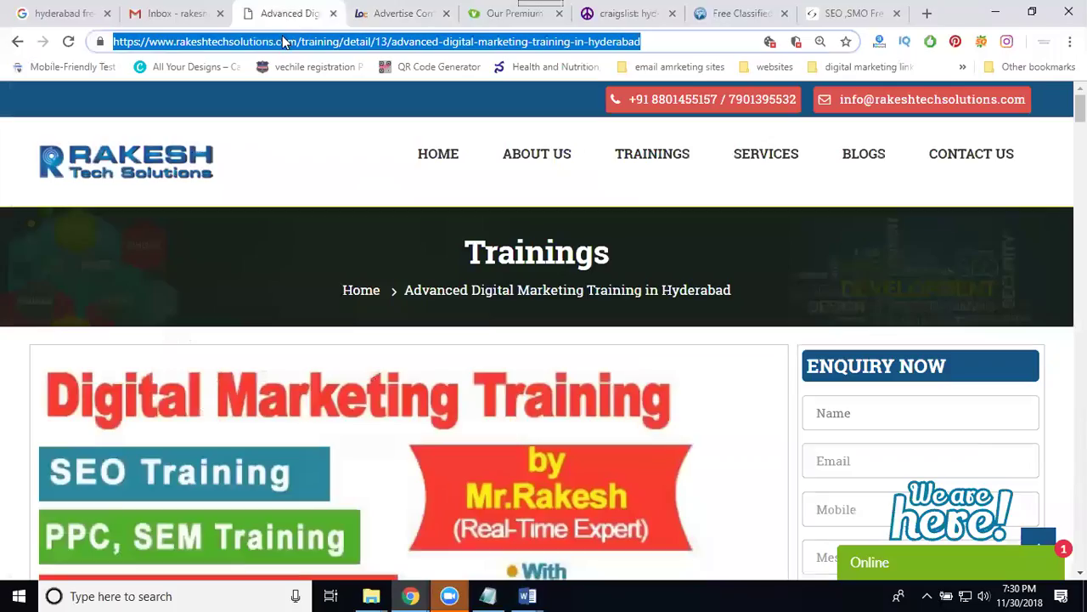
pyautogui.click(382, 15)
pyautogui.click(225, 140)
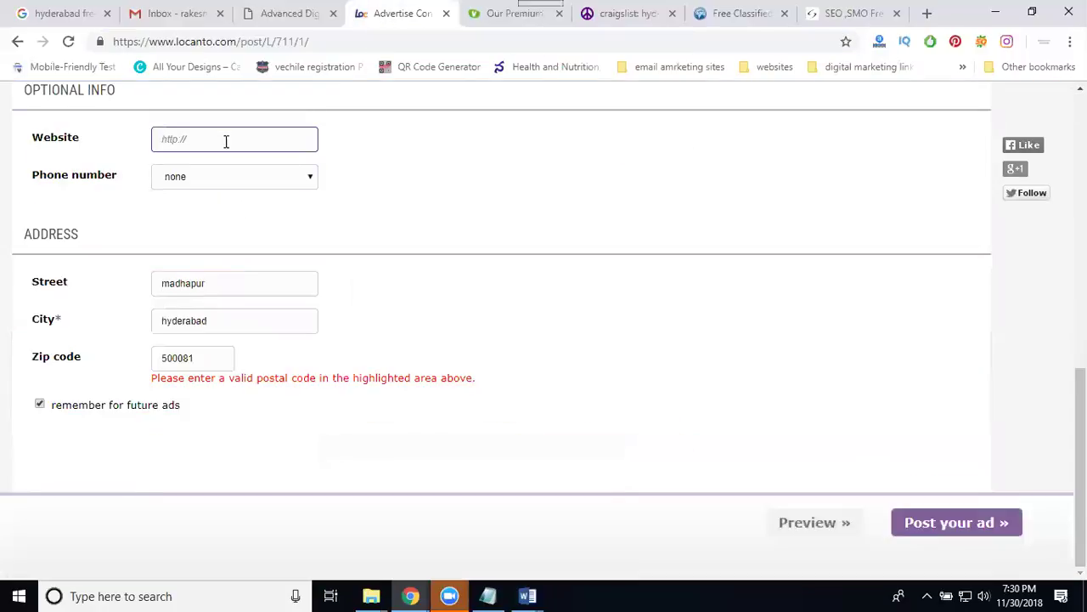
pyautogui.write('https://www.rakeshtechsolutions.com/digital-marketing-training-in-hyderabad')
pyautogui.click(204, 175)
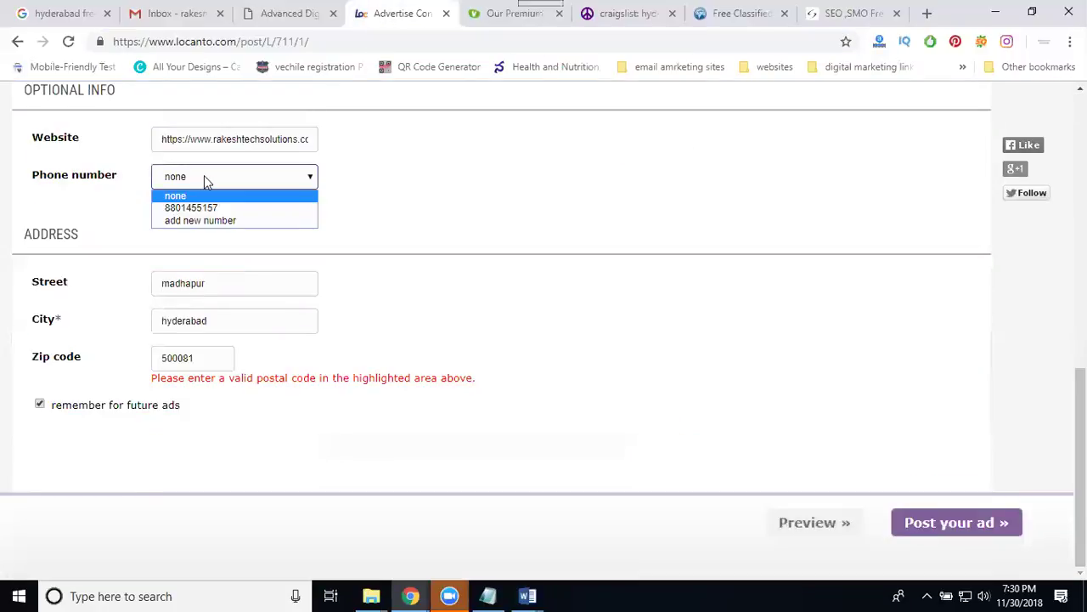
pyautogui.click(201, 207)
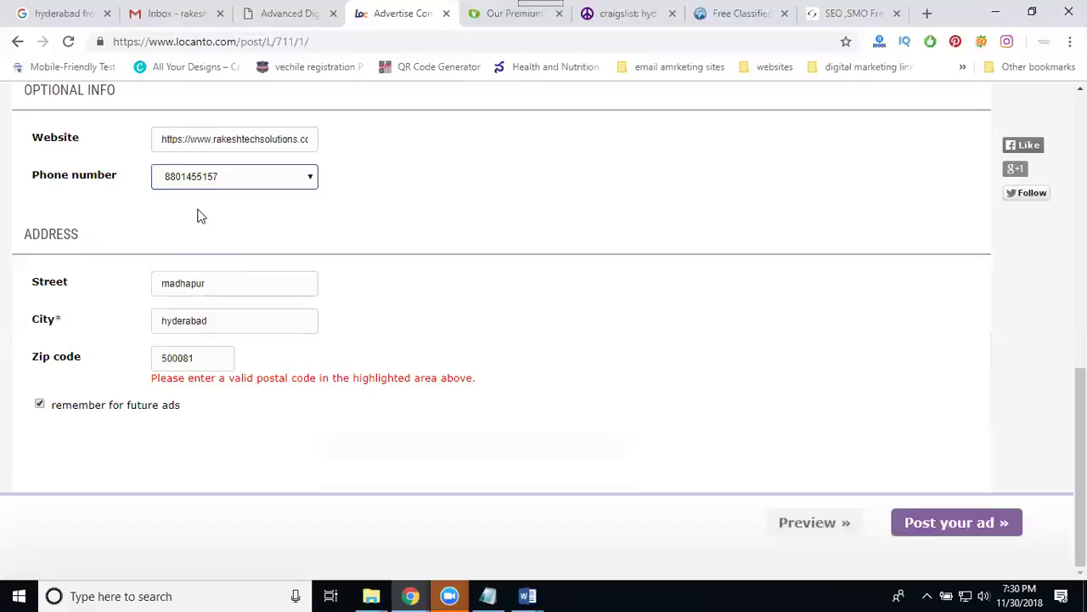
# Replace the address's city with USA and street with California.
pyautogui.click(193, 283)
pyautogui.click(194, 359)
pyautogui.doubleClick(196, 358)
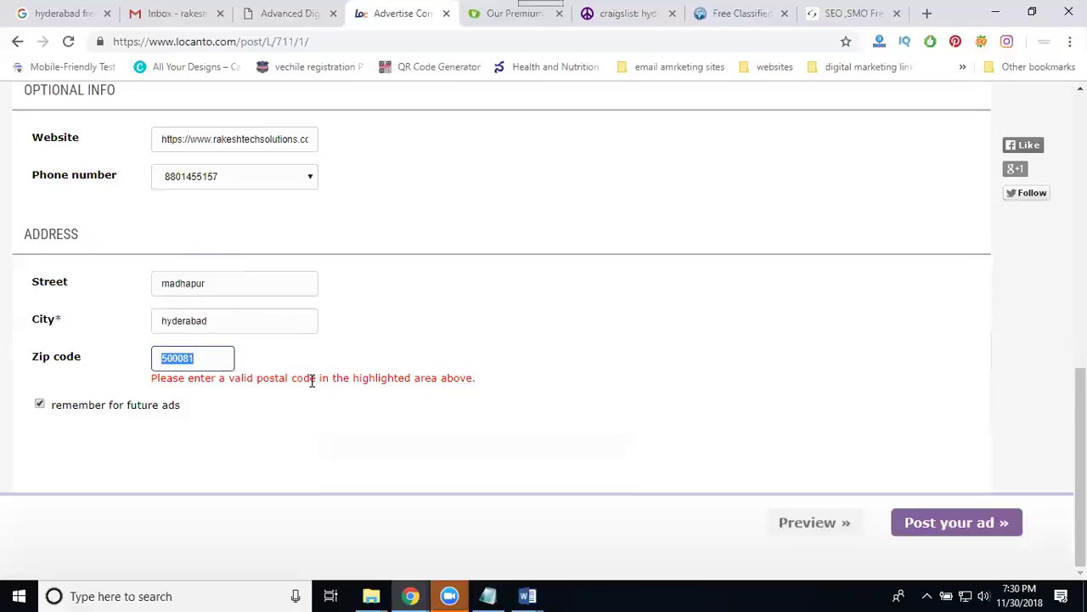
pyautogui.doubleClick(274, 325)
pyautogui.write('USA')
pyautogui.click(225, 276)
pyautogui.doubleClick(224, 276)
pyautogui.write('California')
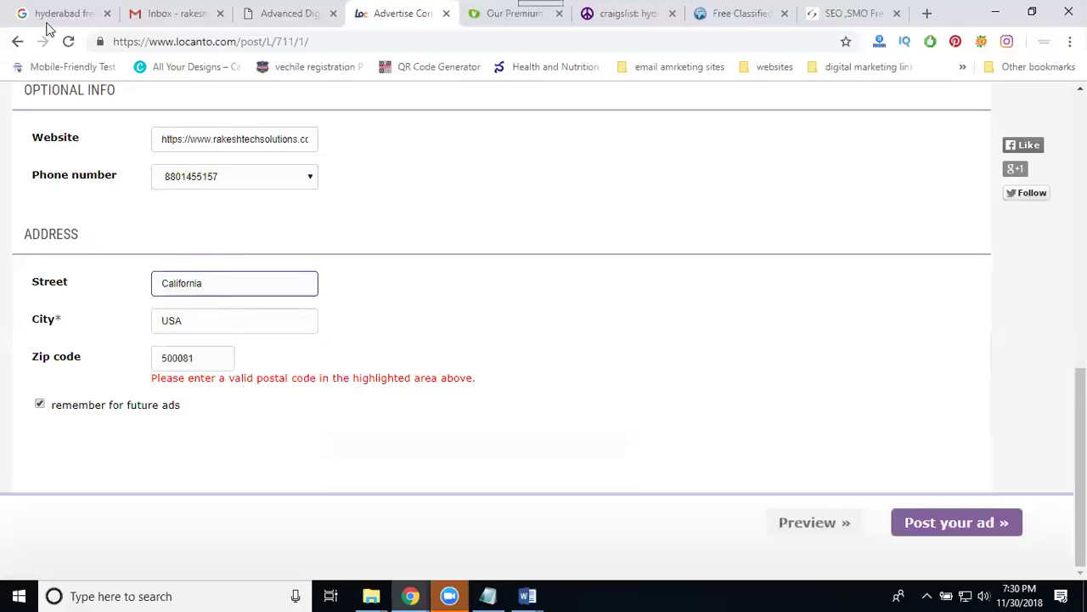
# Search Google for 'california zipcode'.
pyautogui.click(46, 12)
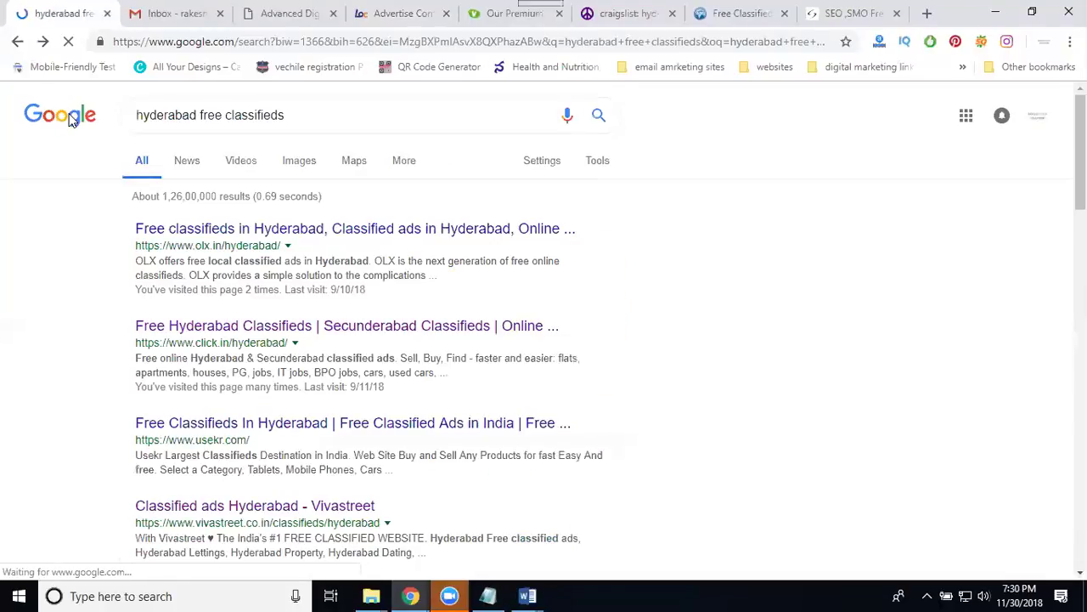
pyautogui.scroll(-10, 116, 121)
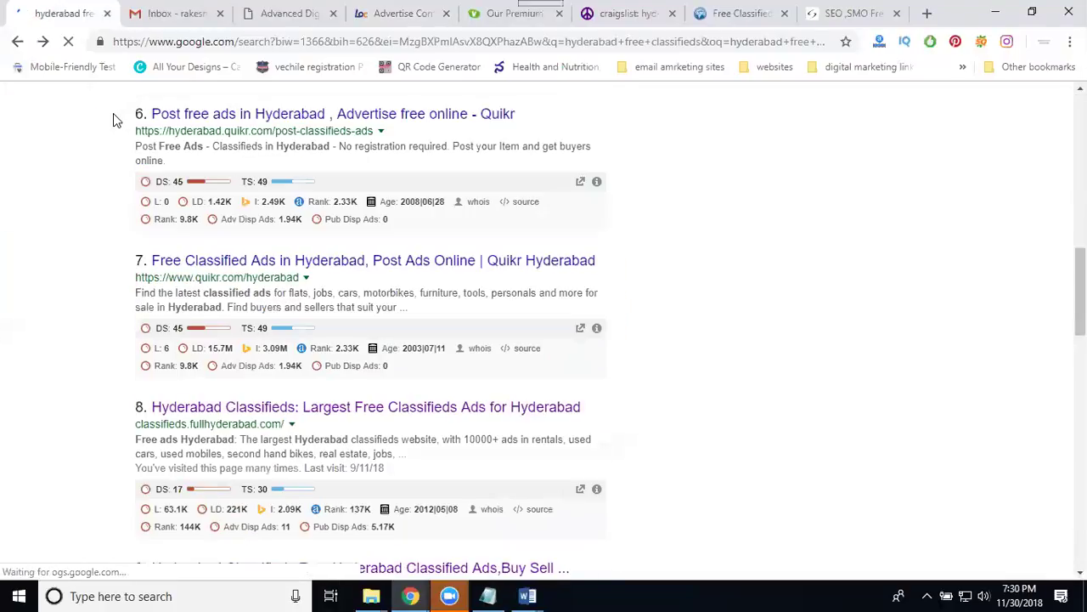
pyautogui.scroll(10, 114, 121)
pyautogui.scroll(-6, 77, 97)
pyautogui.scroll(6, 79, 138)
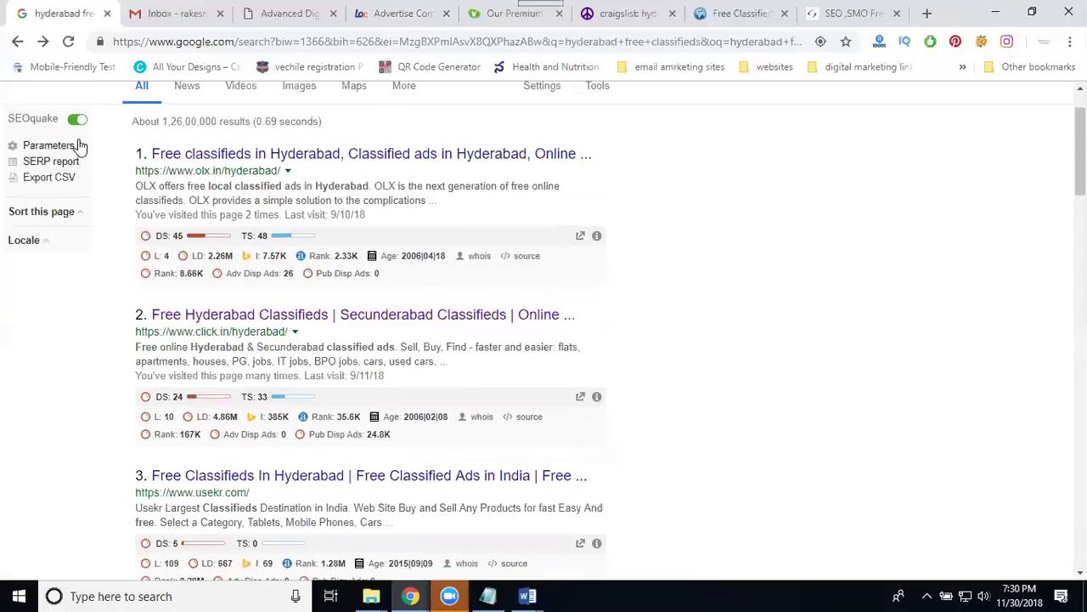
pyautogui.scroll(2, 79, 146)
pyautogui.click(64, 115)
pyautogui.write('cla')
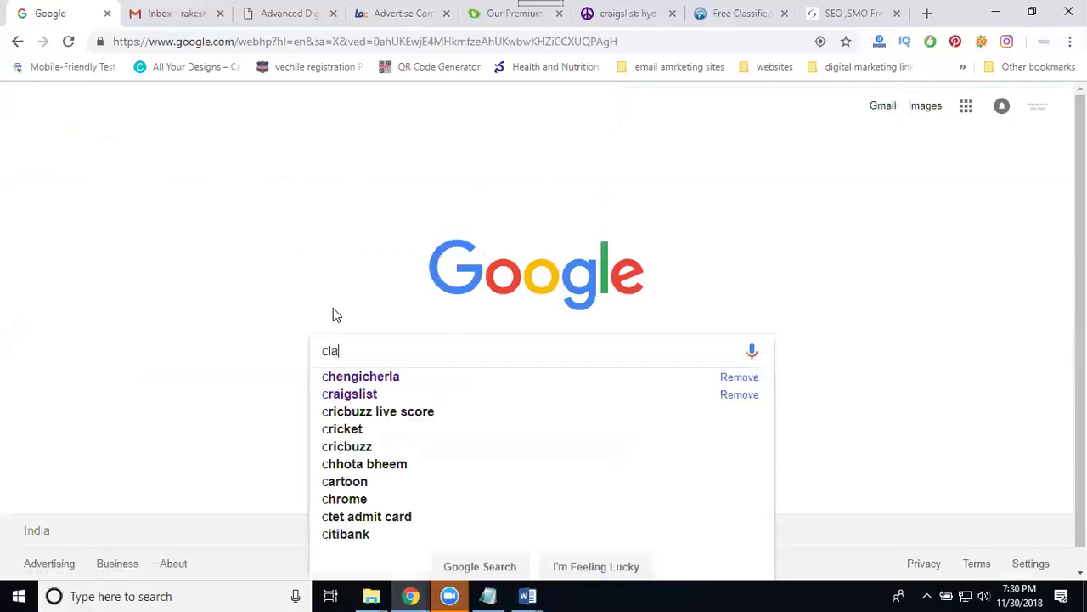
pyautogui.press('BackSpace')
pyautogui.press('BackSpace')
pyautogui.write('alifor')
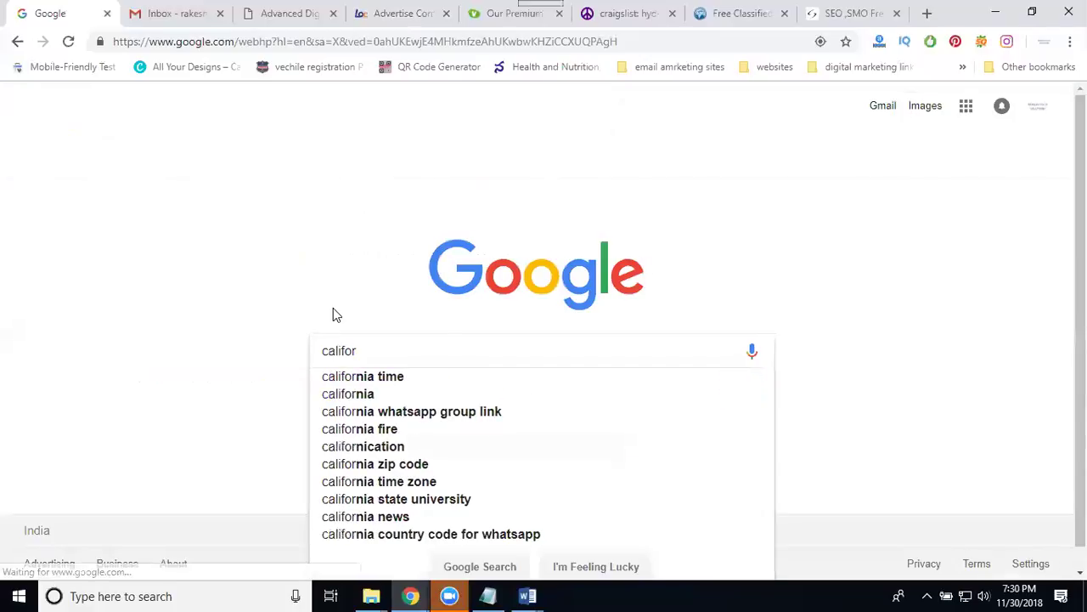
pyautogui.press('Down')
pyautogui.press('Down')
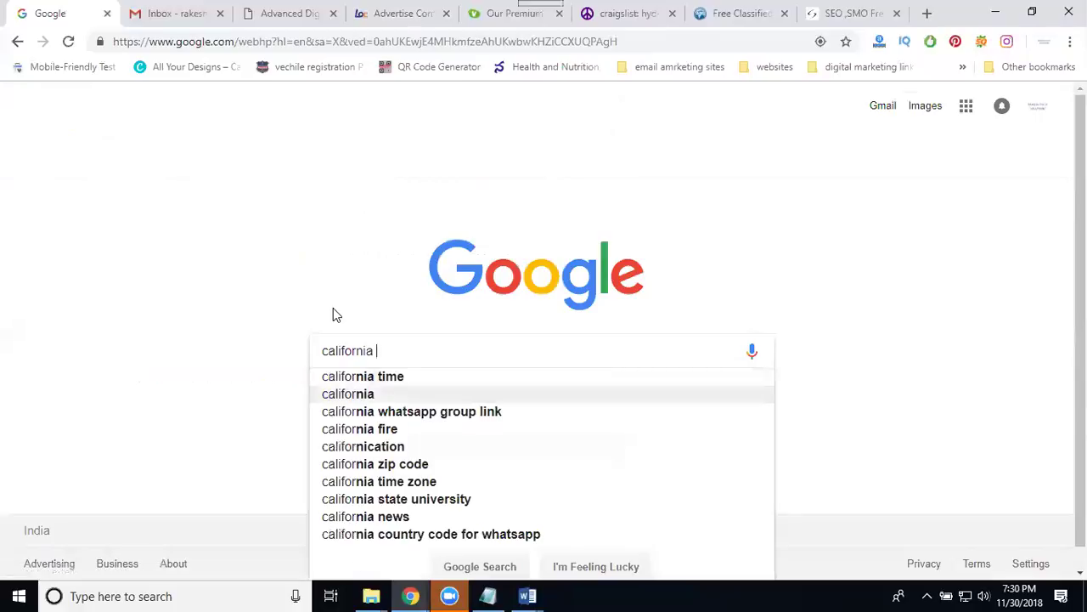
pyautogui.write('zipco')
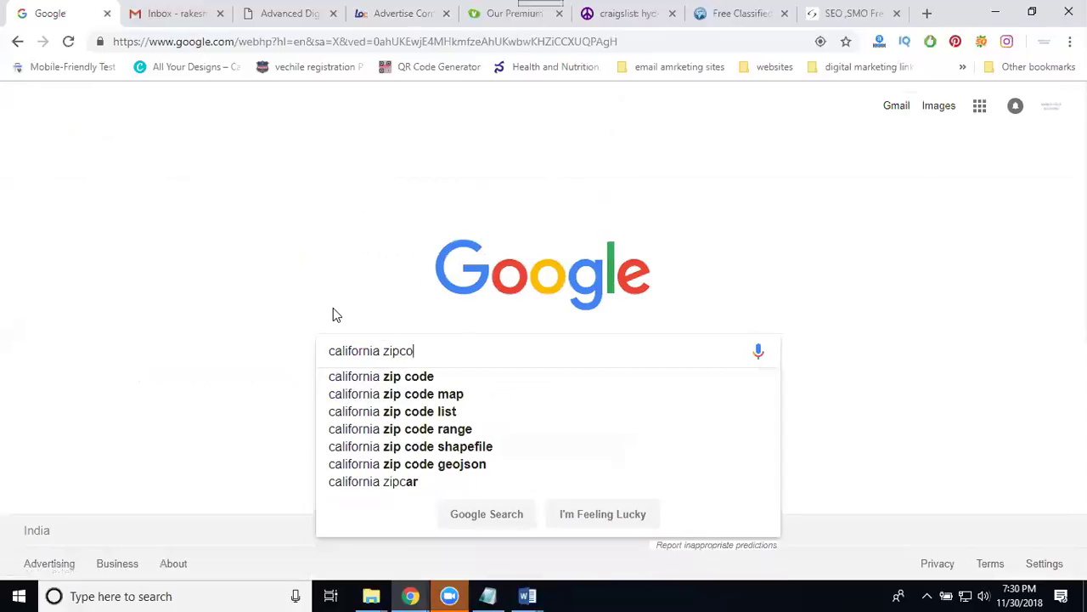
pyautogui.write('de')
pyautogui.press('Return')
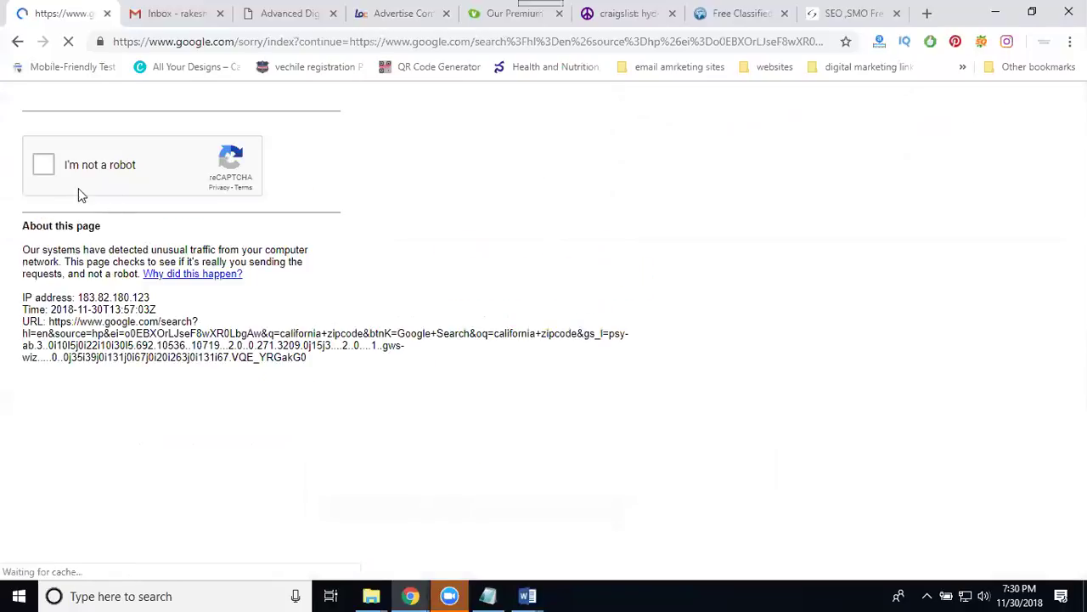
# Pass the reCAPTCHA and paste zip code 90224 over 500081 in the ad form.
pyautogui.click(47, 168)
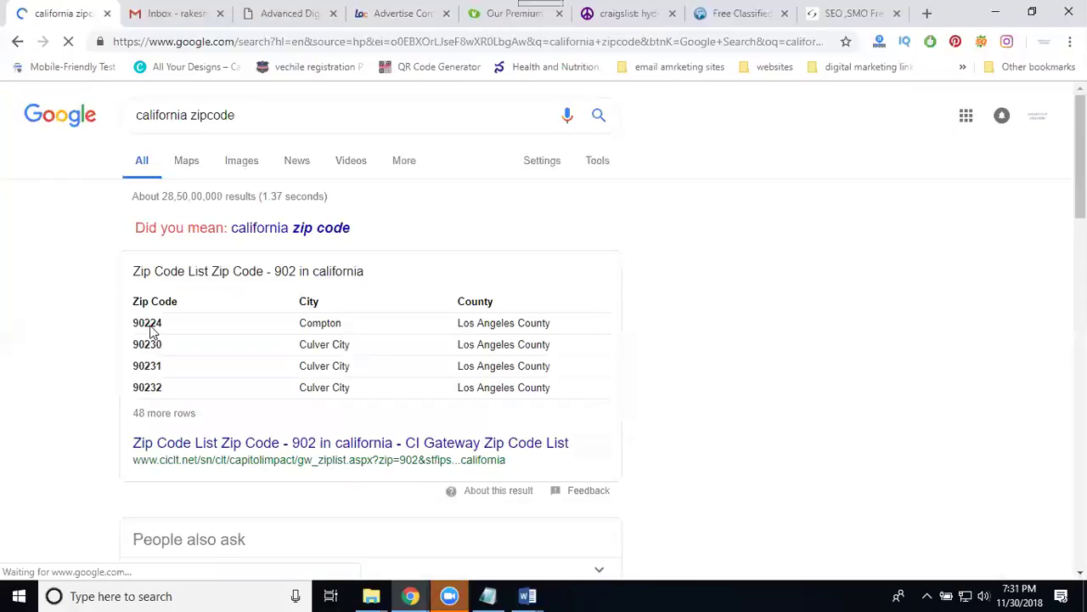
pyautogui.doubleClick(150, 322)
pyautogui.hotkey('ctrl', 'c')
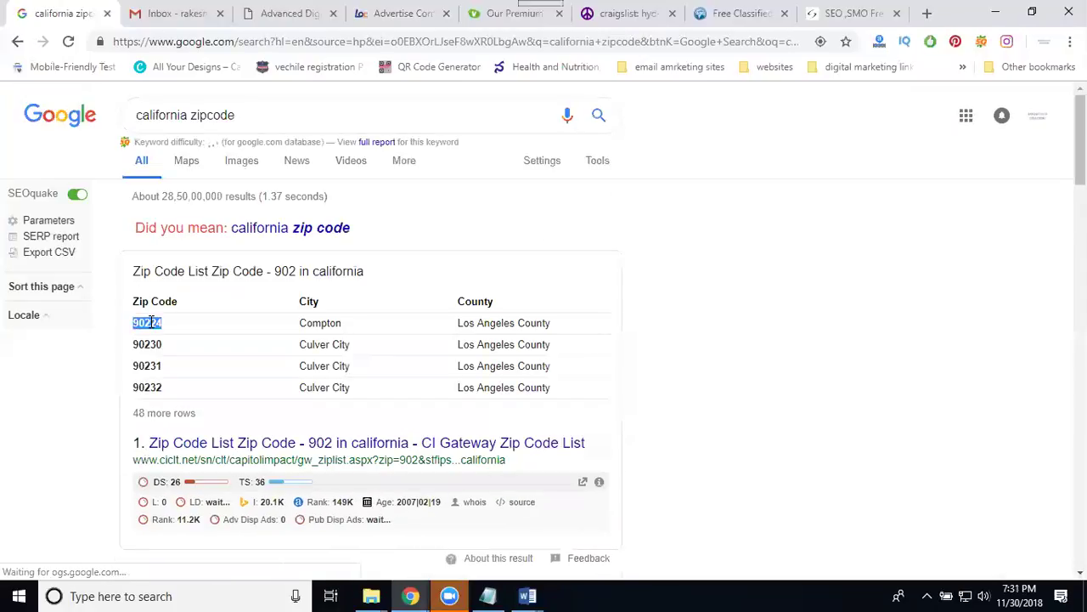
pyautogui.click(379, 17)
pyautogui.click(170, 358)
pyautogui.doubleClick(174, 357)
pyautogui.hotkey('ctrl', 'v')
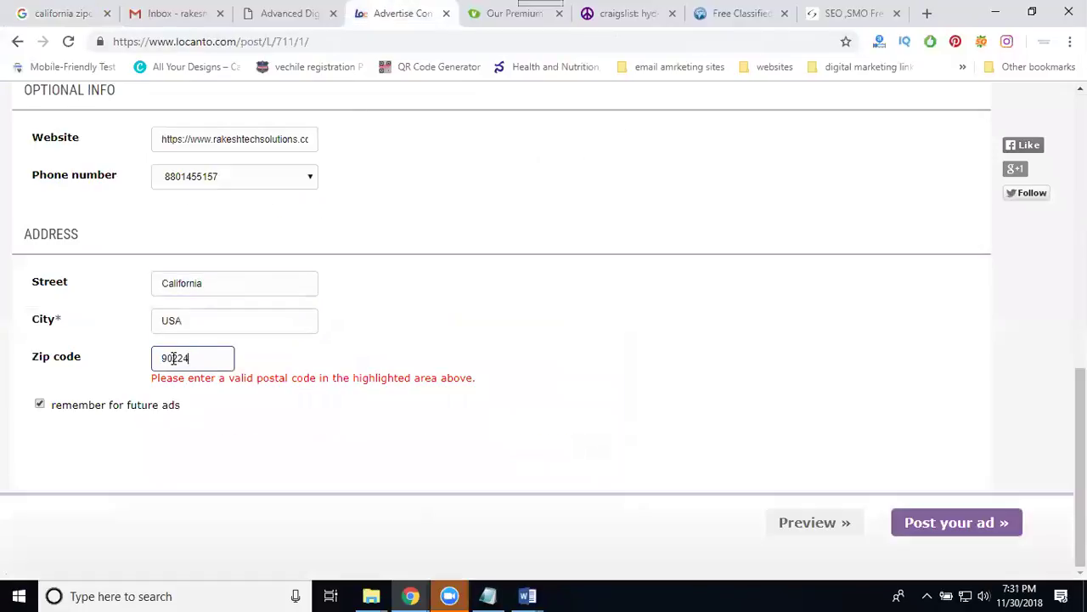
# Finish the zip code, check the end date, and post the Locanto ad.
pyautogui.click(278, 446)
pyautogui.scroll(4, 306, 260)
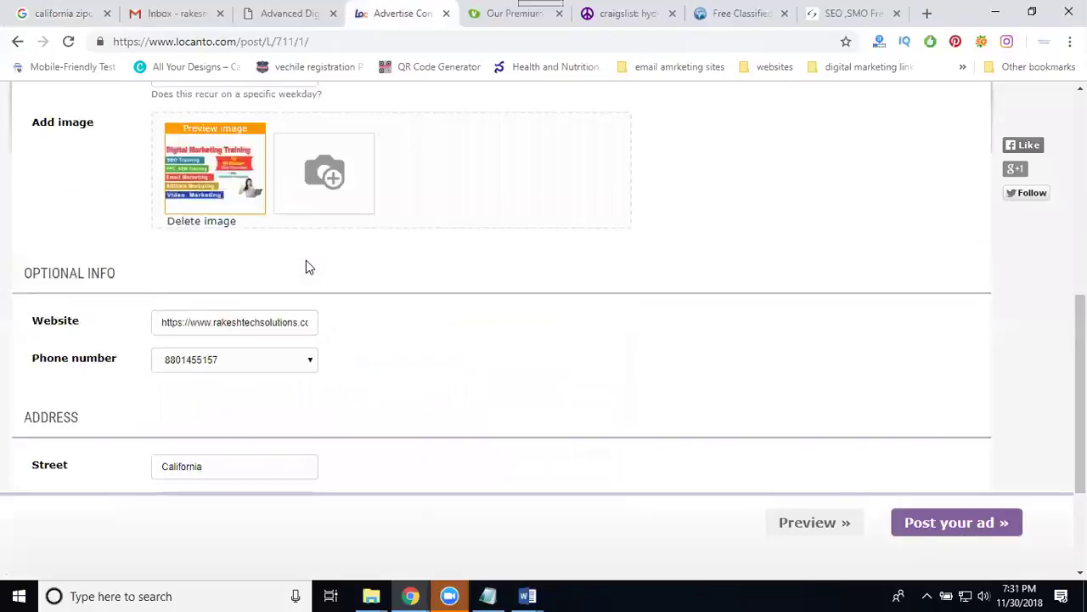
pyautogui.click(273, 177)
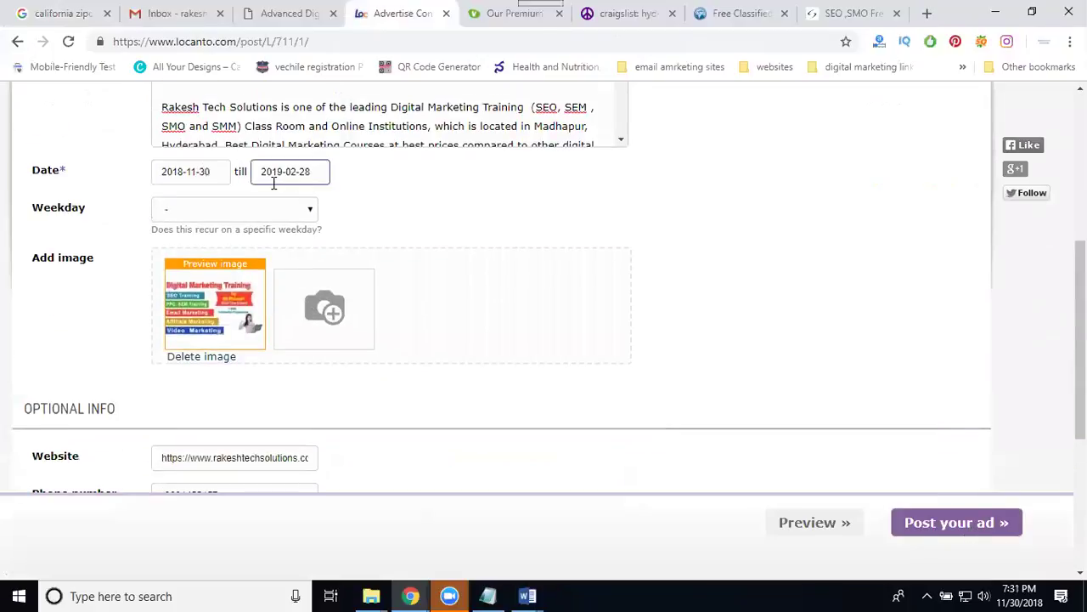
pyautogui.scroll(-3, 587, 269)
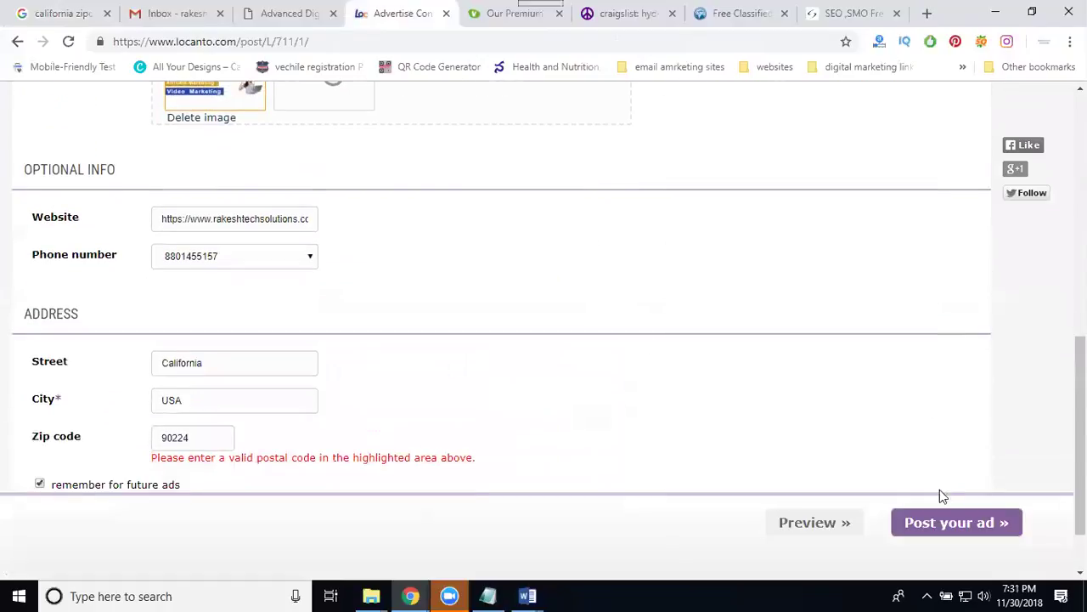
pyautogui.click(965, 528)
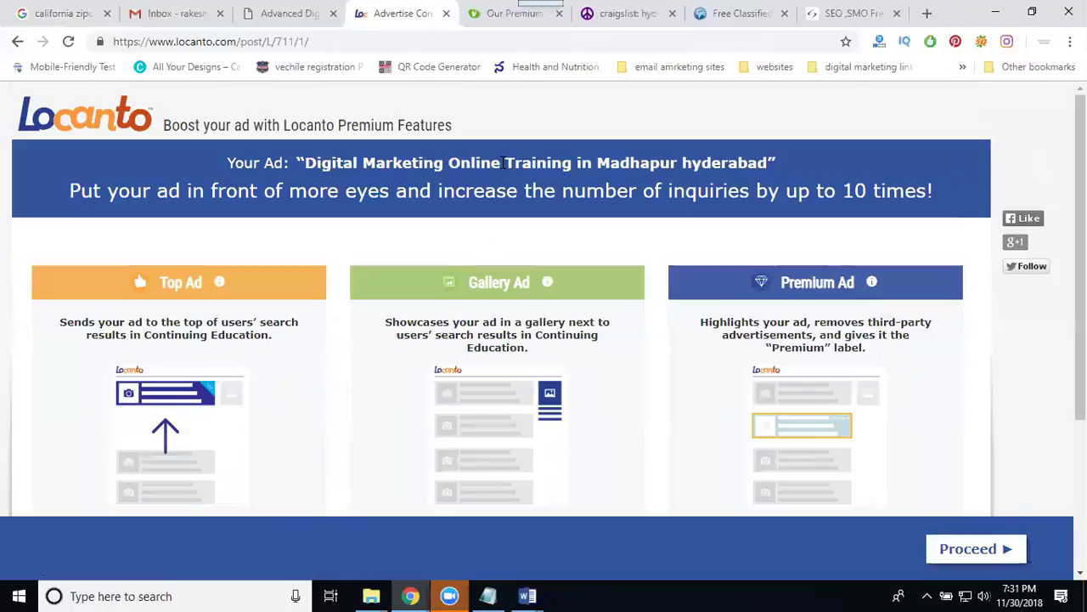
# Skip the Locanto premium upgrades to confirm the free ad, then bring up the Gmail inbox.
pyautogui.scroll(-1, 394, 378)
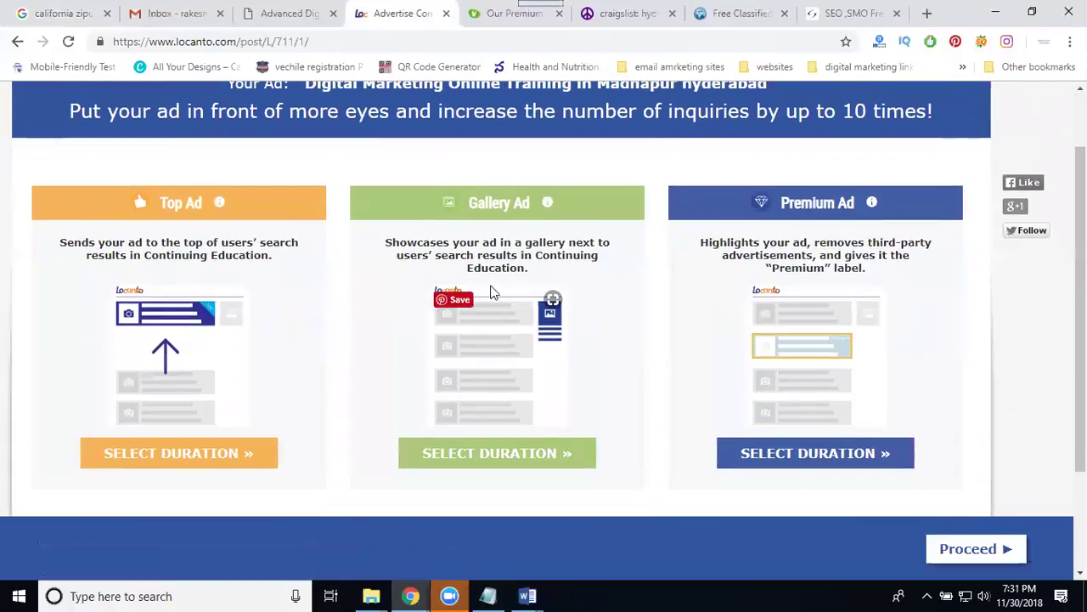
pyautogui.click(956, 550)
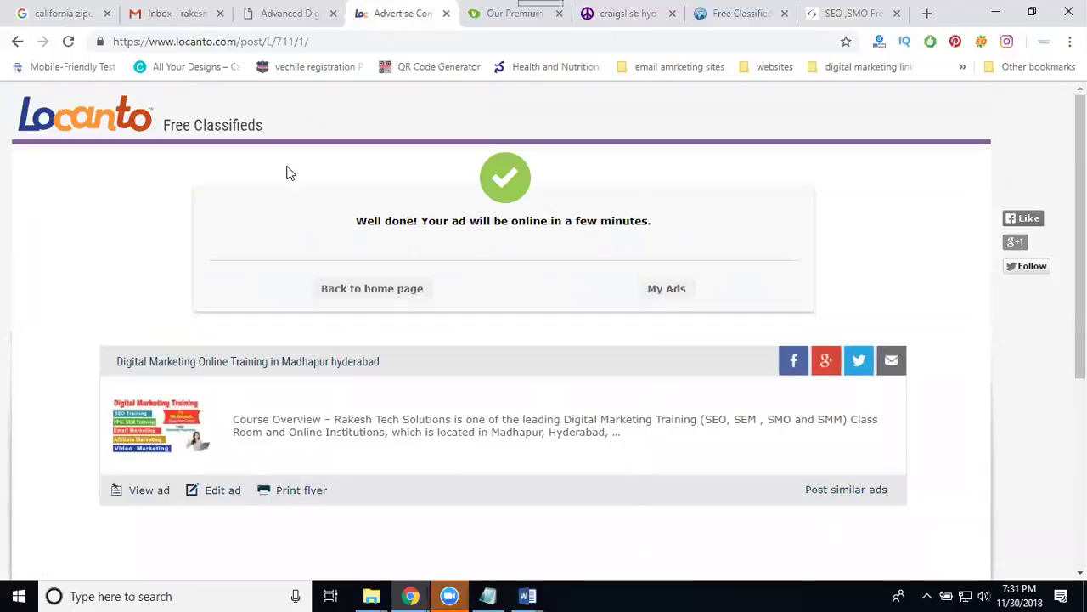
pyautogui.click(181, 22)
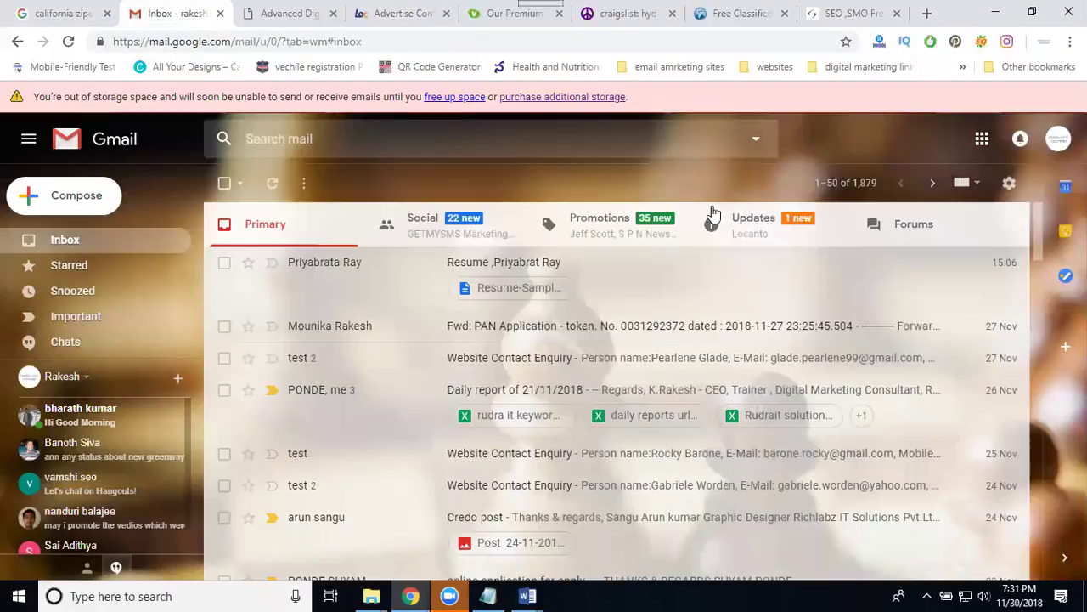
# Read Locanto's 'Hooray, your ad is now online' email under Updates, then return to the seosez blog.
pyautogui.click(752, 232)
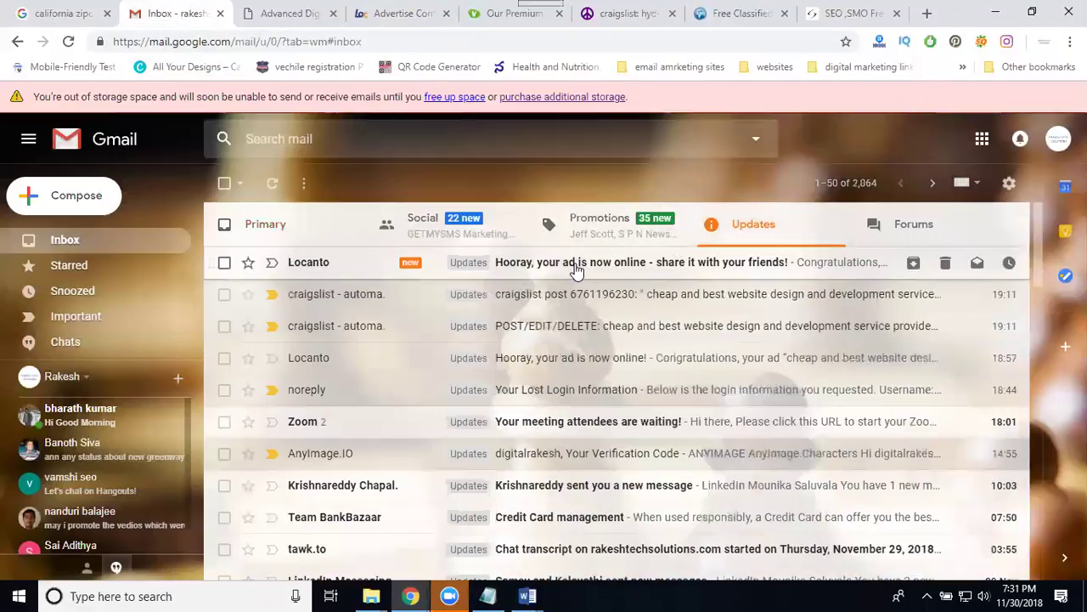
pyautogui.click(577, 261)
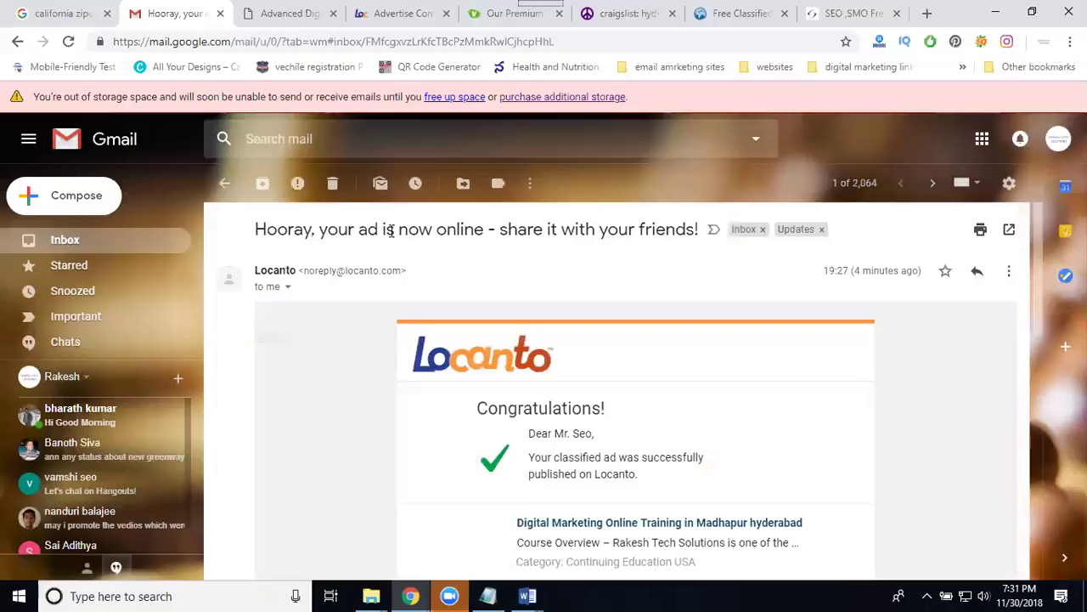
pyautogui.scroll(-3, 538, 367)
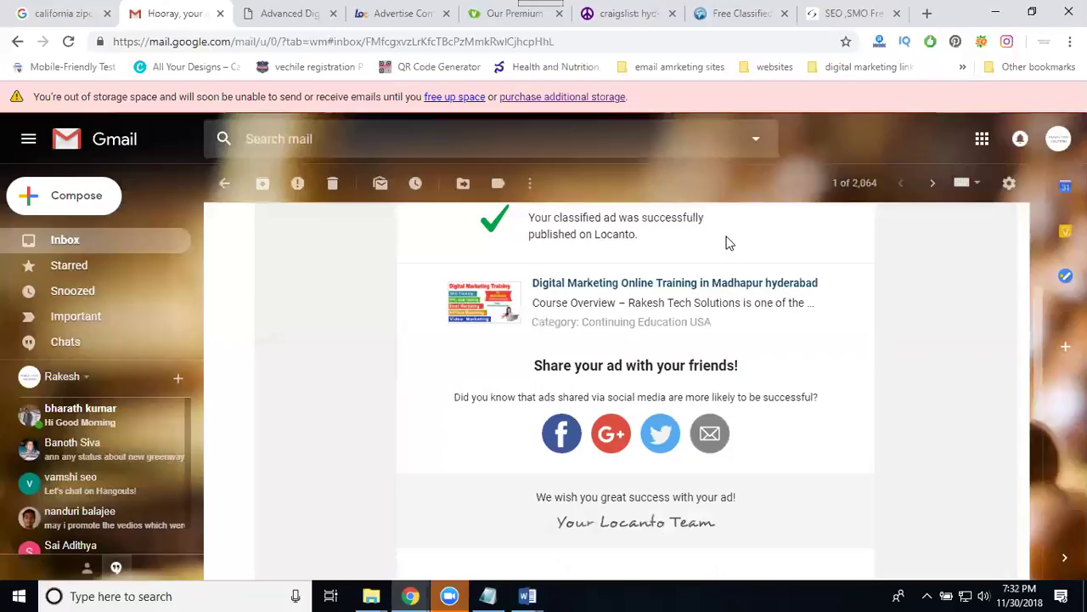
pyautogui.click(852, 17)
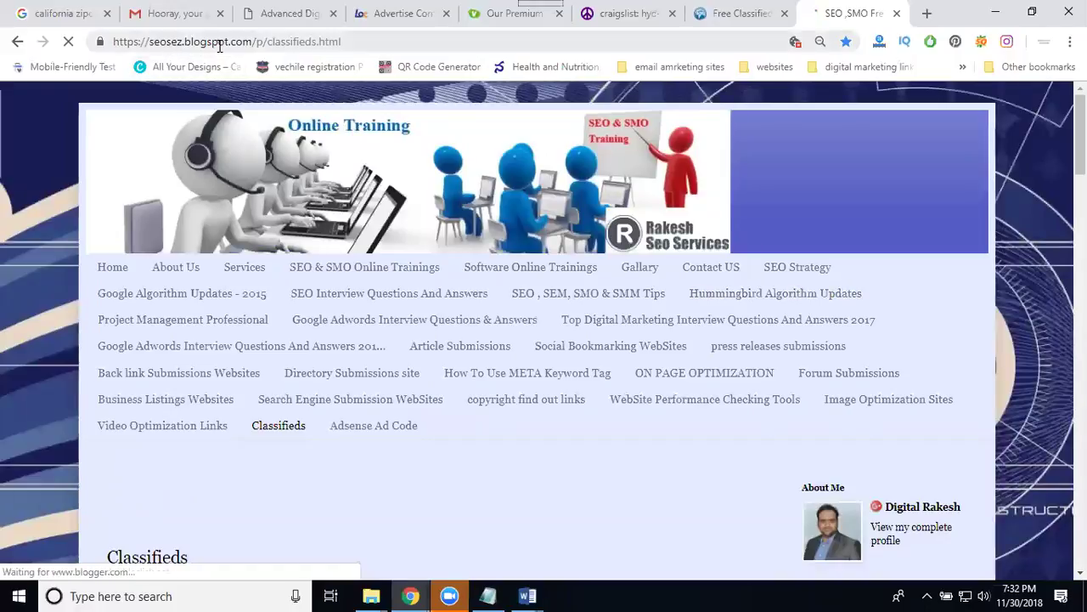
# Open the blog's Classifieds page and close the Our Premium and craigslist tabs.
pyautogui.click(275, 429)
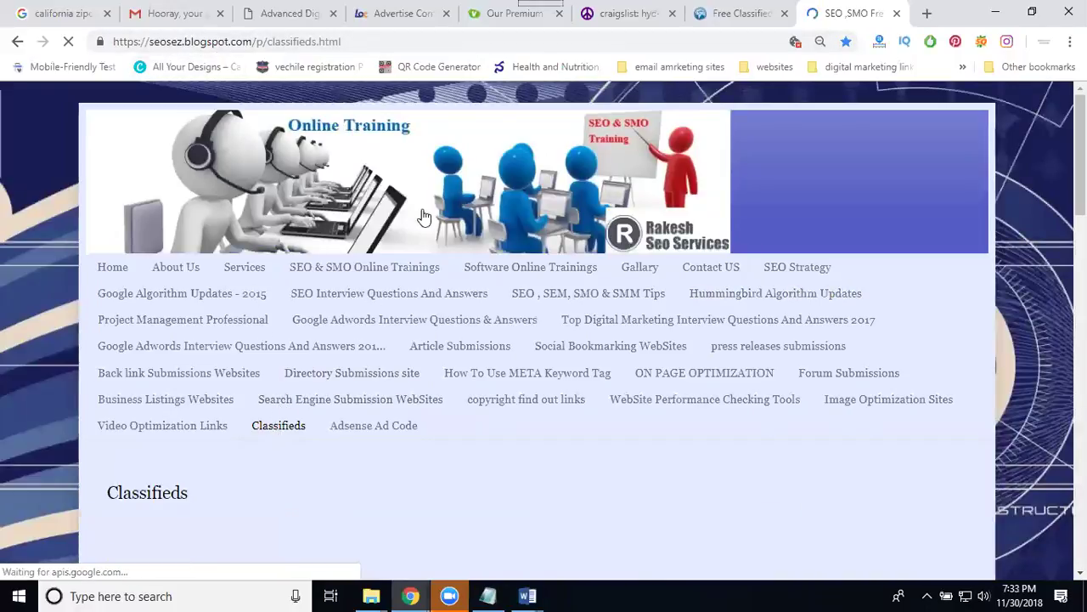
pyautogui.click(558, 14)
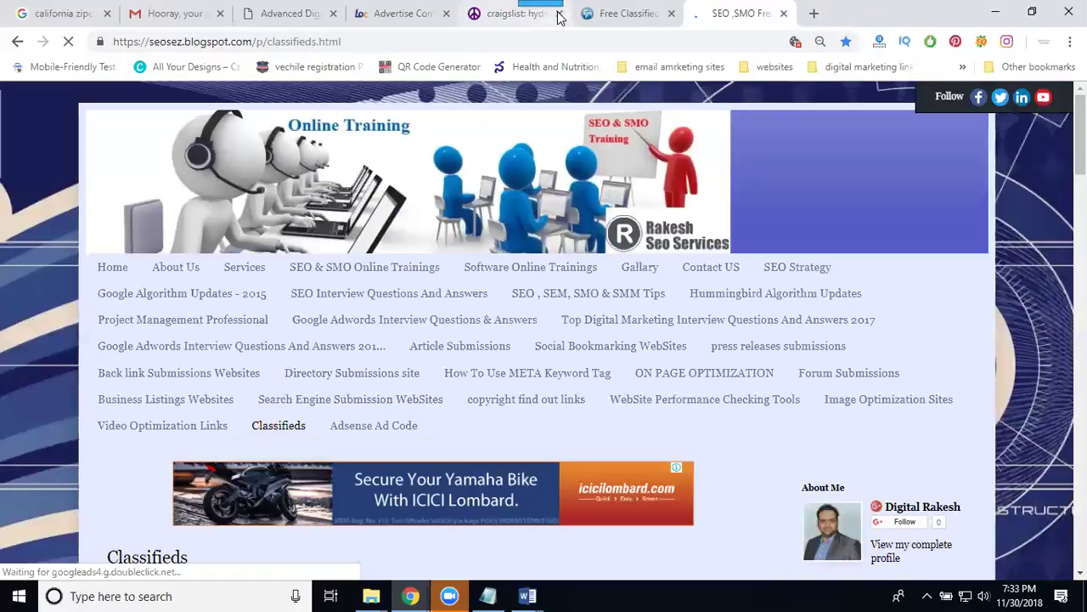
pyautogui.click(558, 13)
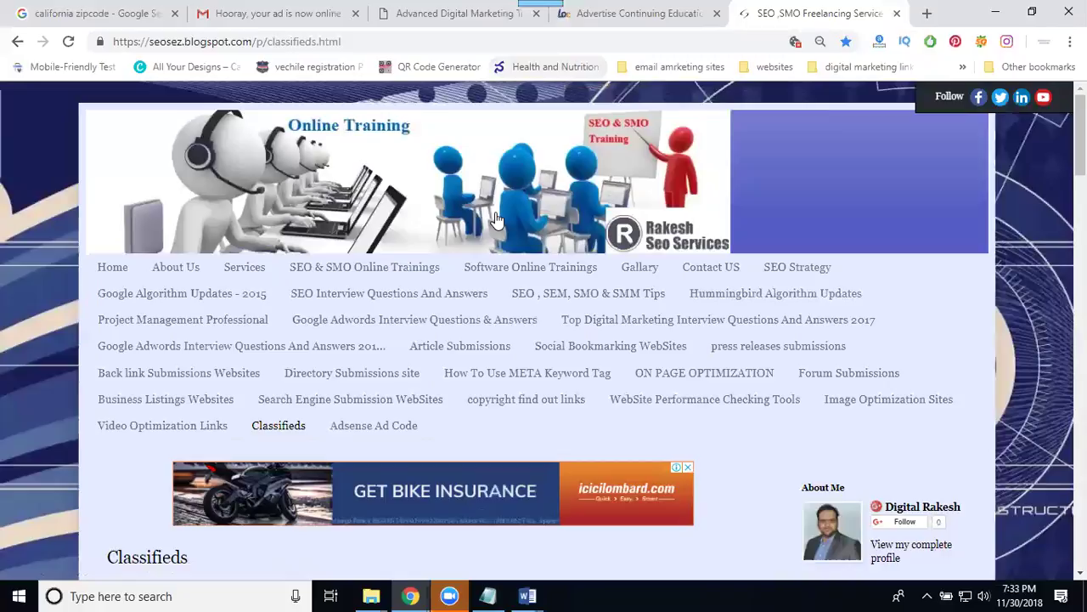
pyautogui.scroll(-5, 497, 217)
pyautogui.scroll(-3, 498, 219)
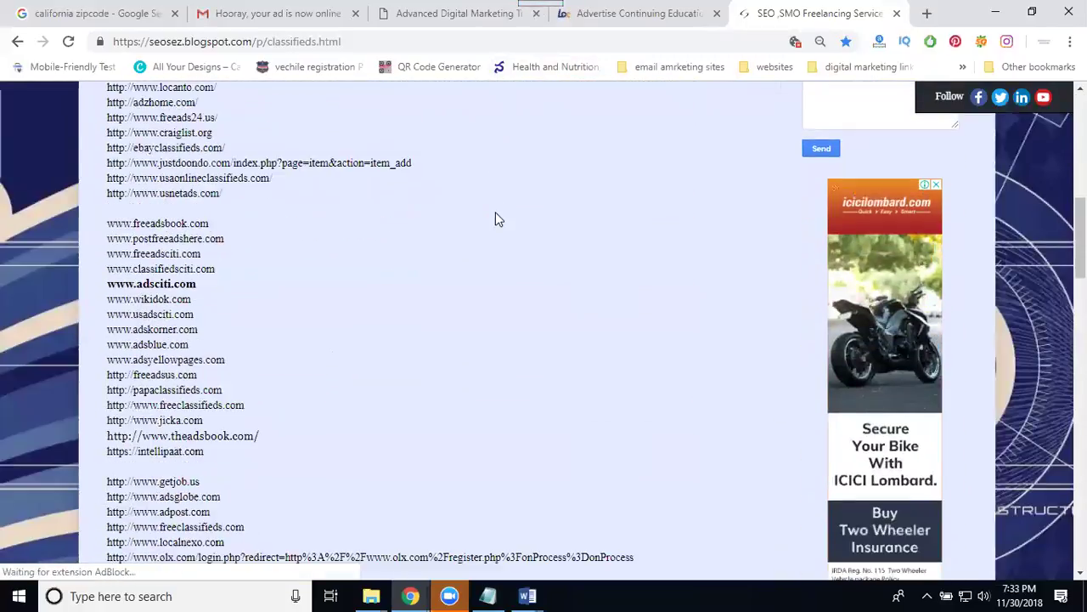
pyautogui.middleClick(172, 227)
pyautogui.click(845, 9)
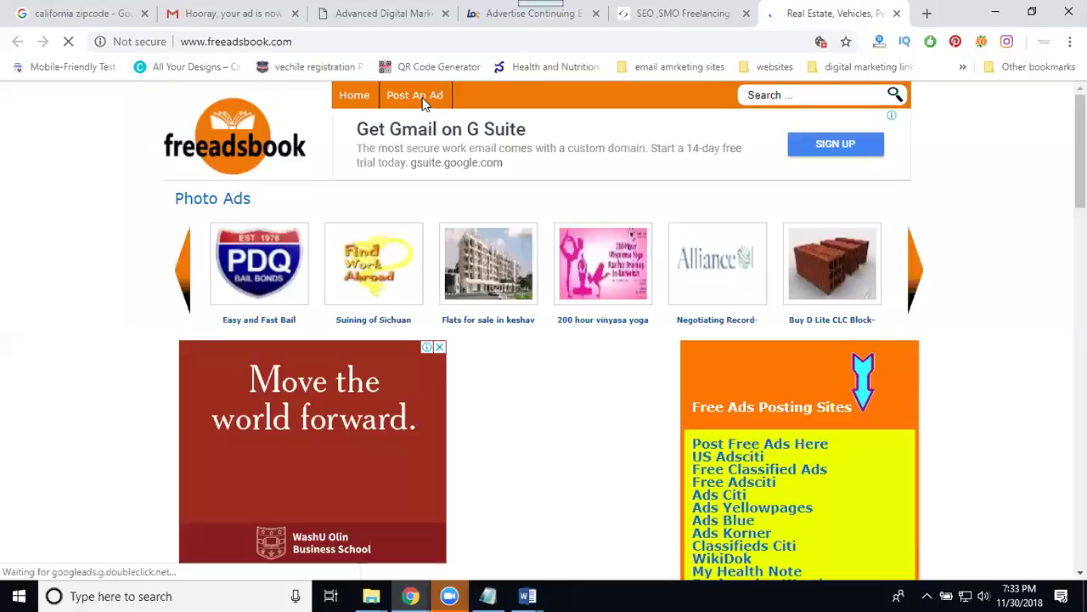
# Open freeadsbook's Publish a new Ad form and expand the Category list.
pyautogui.click(456, 101)
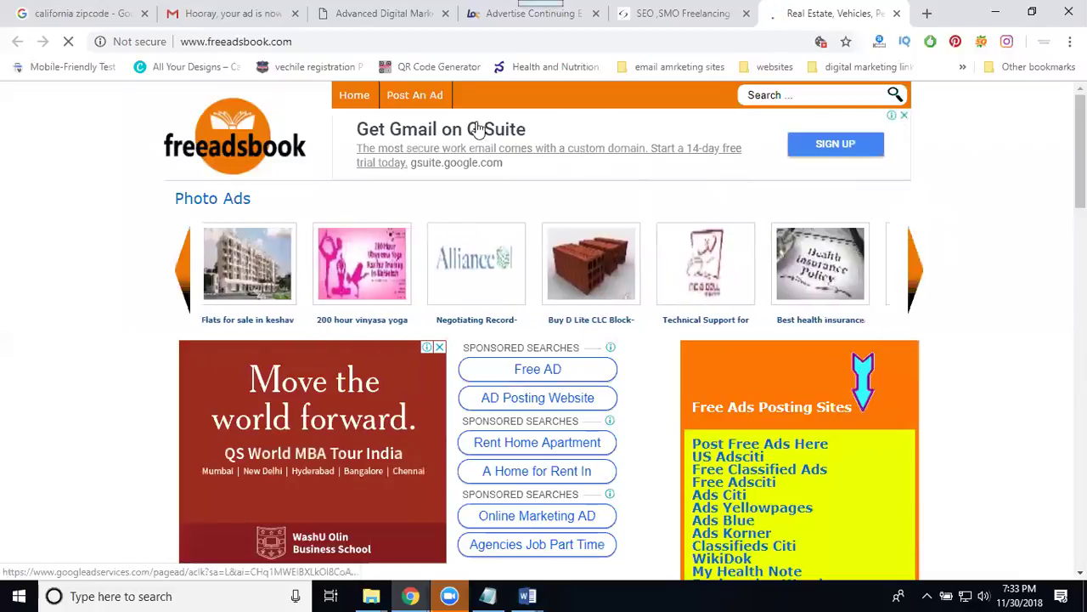
pyautogui.click(419, 100)
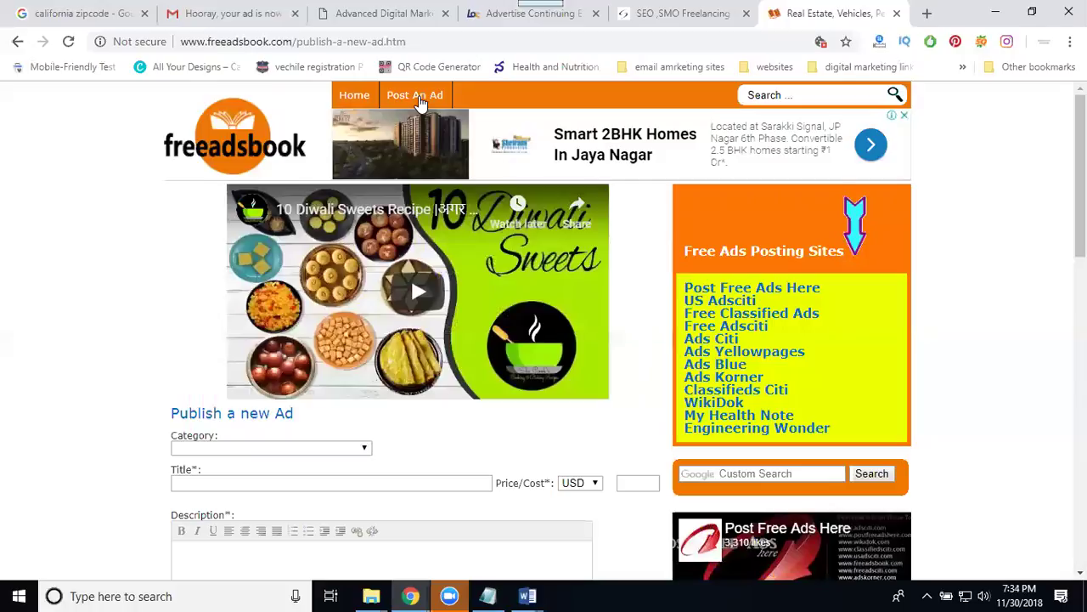
pyautogui.scroll(-3, 204, 283)
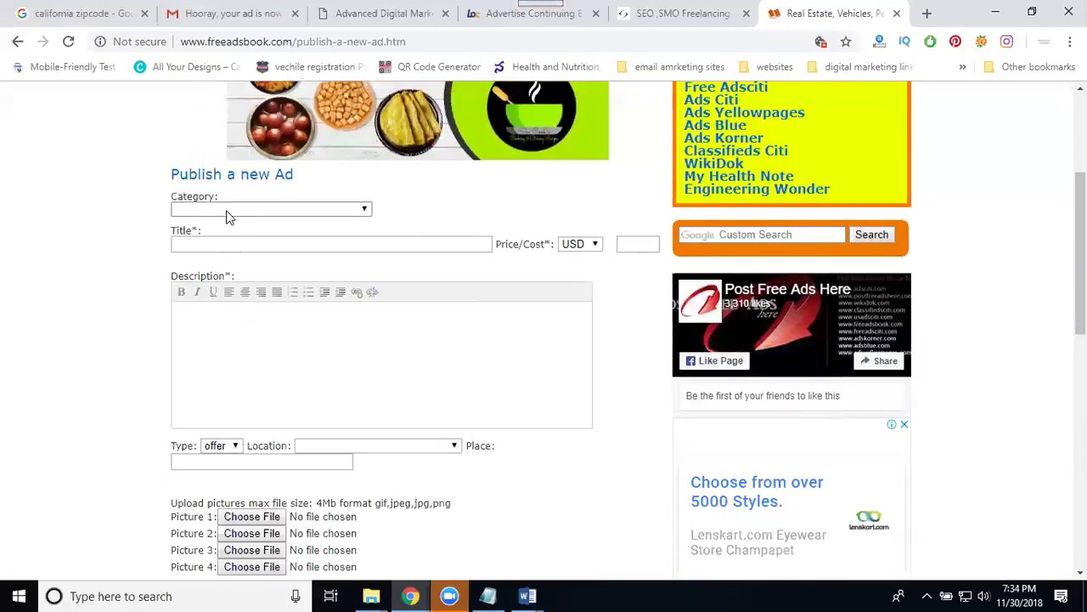
pyautogui.click(228, 213)
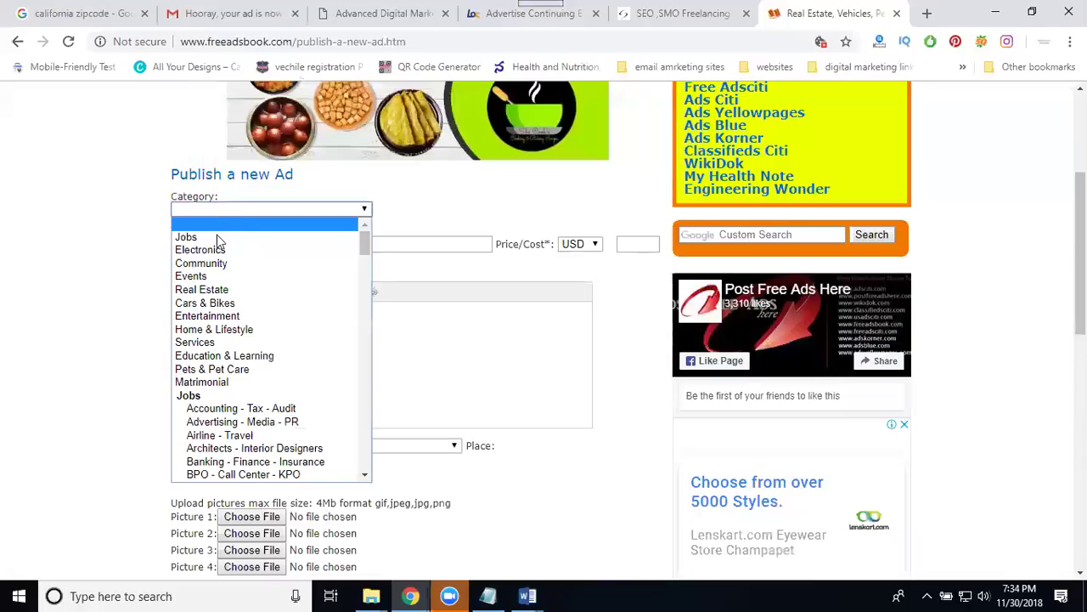
# Choose the Services category and title the ad 'Digital Marketing online training hyderabad'.
pyautogui.click(204, 343)
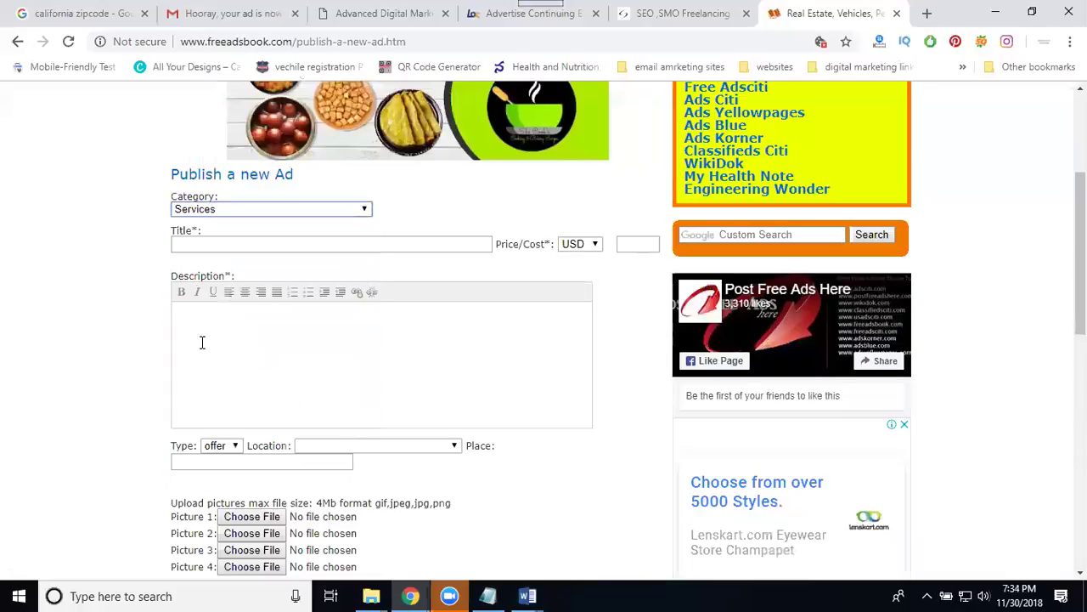
pyautogui.click(228, 246)
pyautogui.write('Digital Ma')
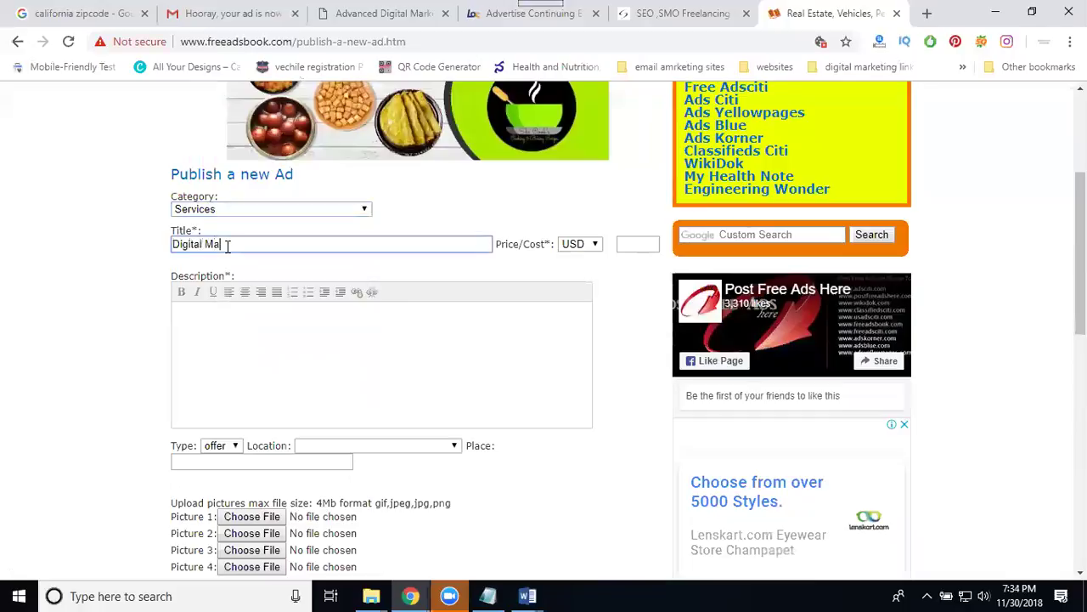
pyautogui.write('rketing online training hy')
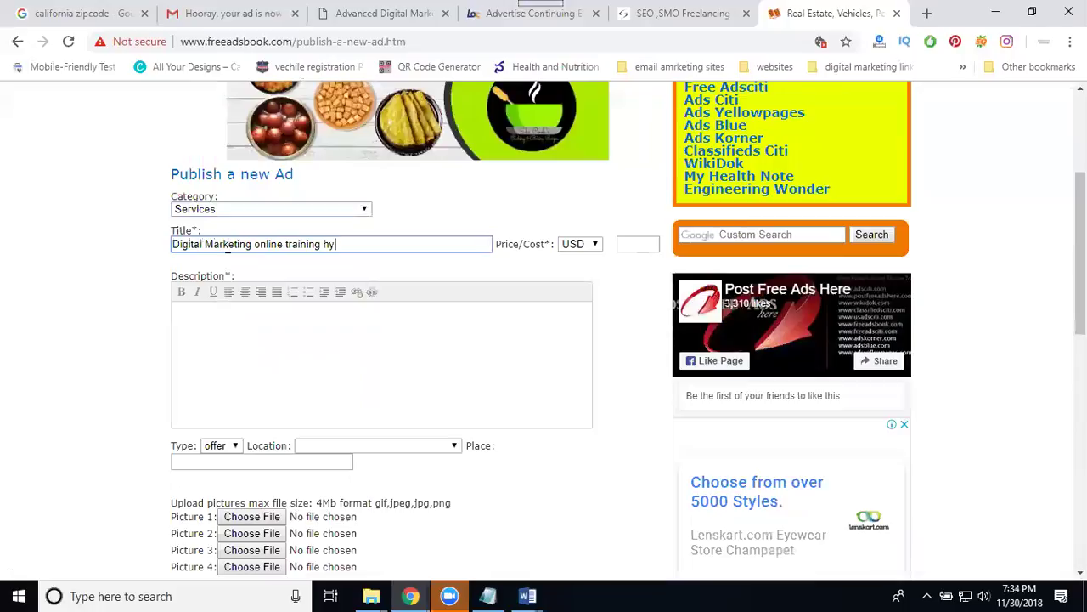
pyautogui.write('derabad')
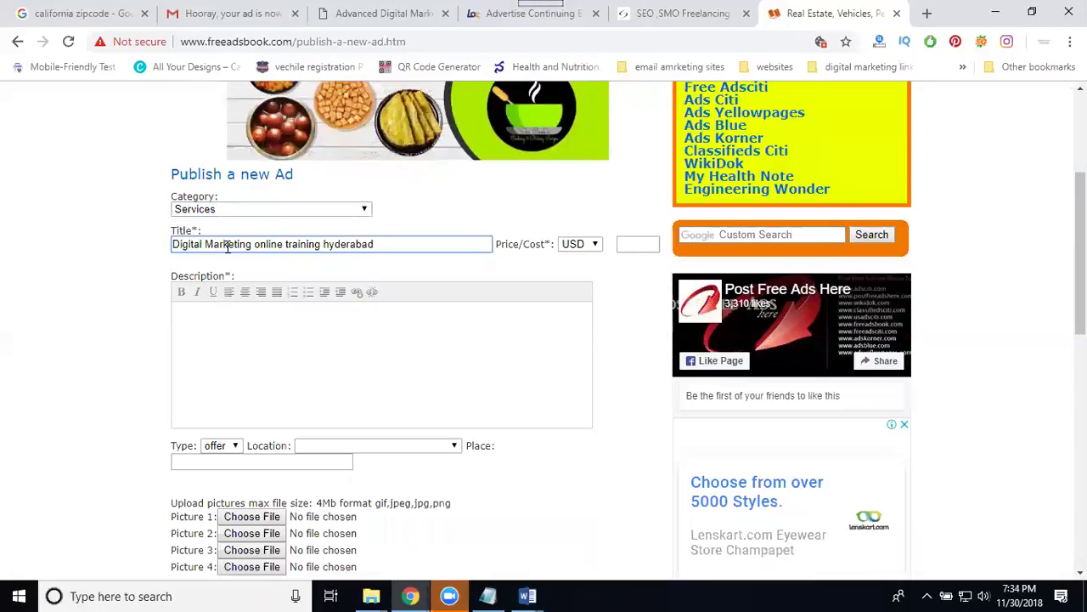
# Copy the course text from the Word document and paste it into the Description.
pyautogui.click(520, 595)
pyautogui.click(560, 549)
pyautogui.hotkey('ctrl', 'a')
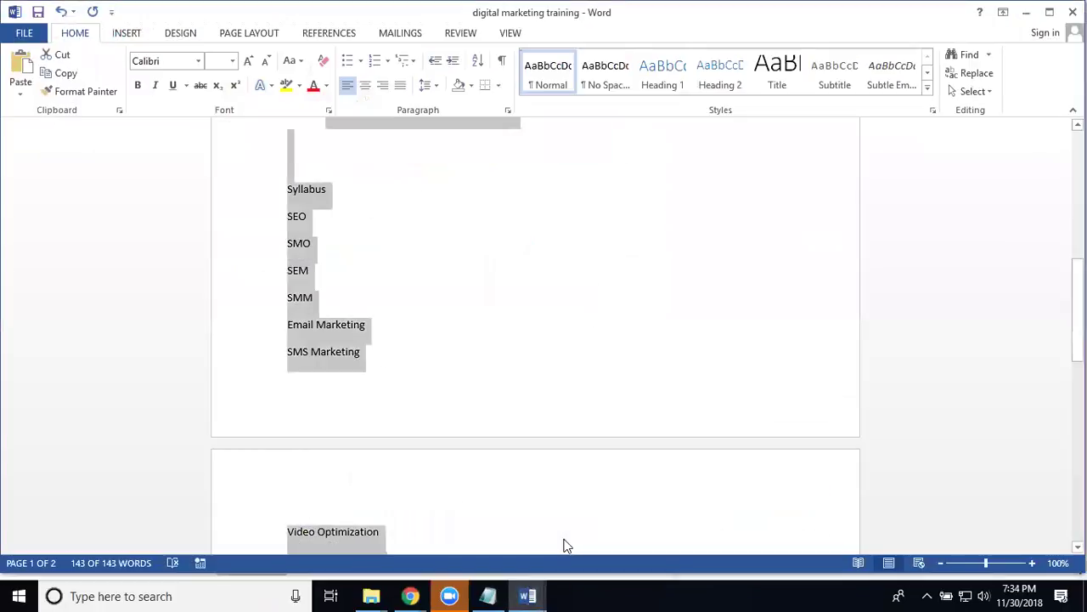
pyautogui.click(1028, 12)
pyautogui.click(379, 362)
pyautogui.hotkey('ctrl', 'v')
# Set the ad location to USA and the place to california.
pyautogui.scroll(-1, 379, 359)
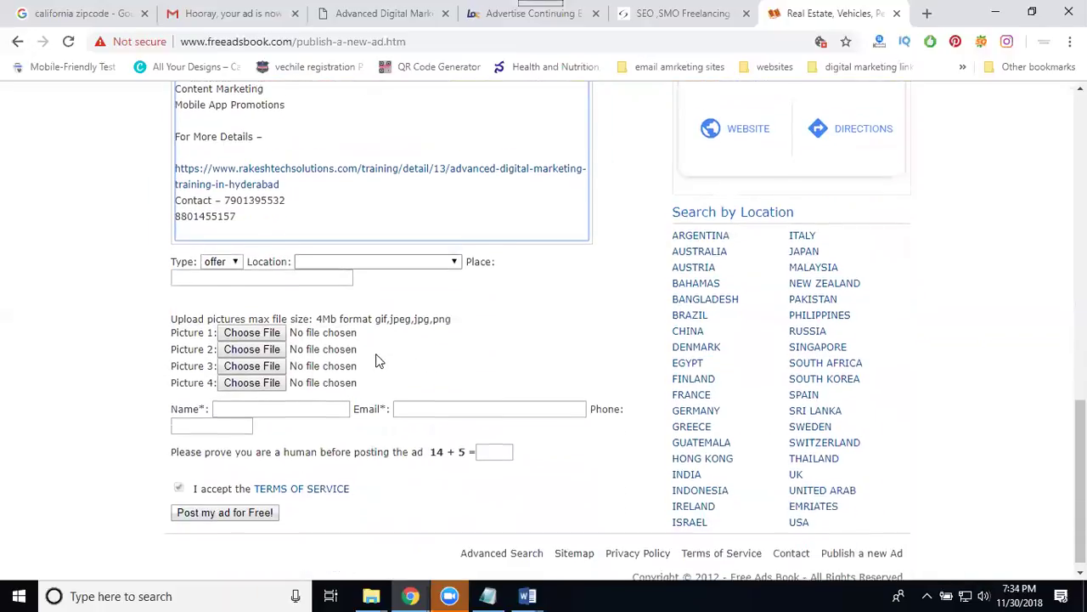
pyautogui.click(380, 252)
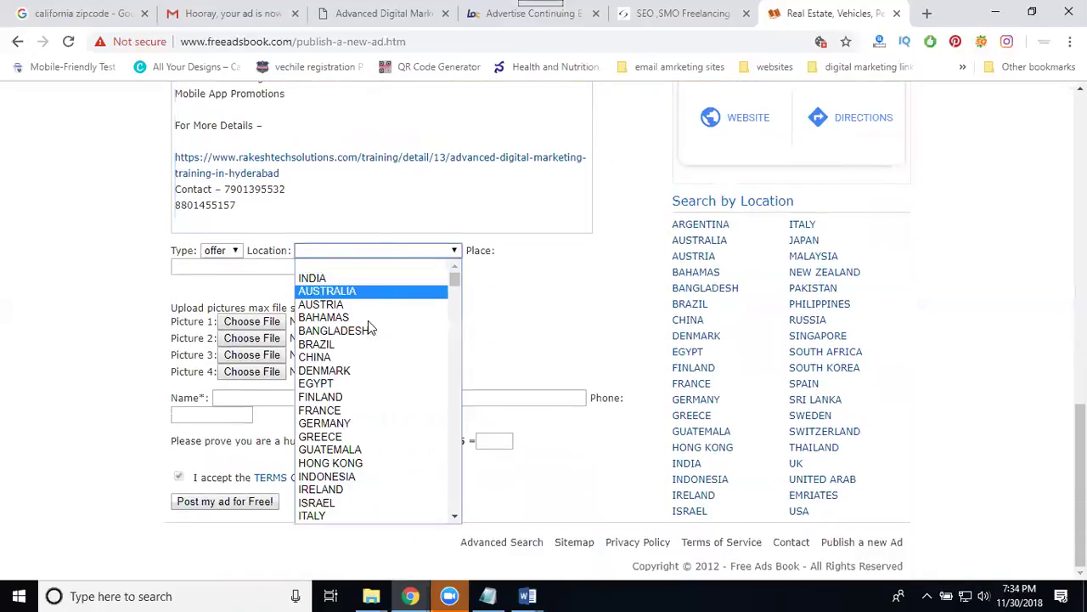
pyautogui.scroll(-4, 364, 357)
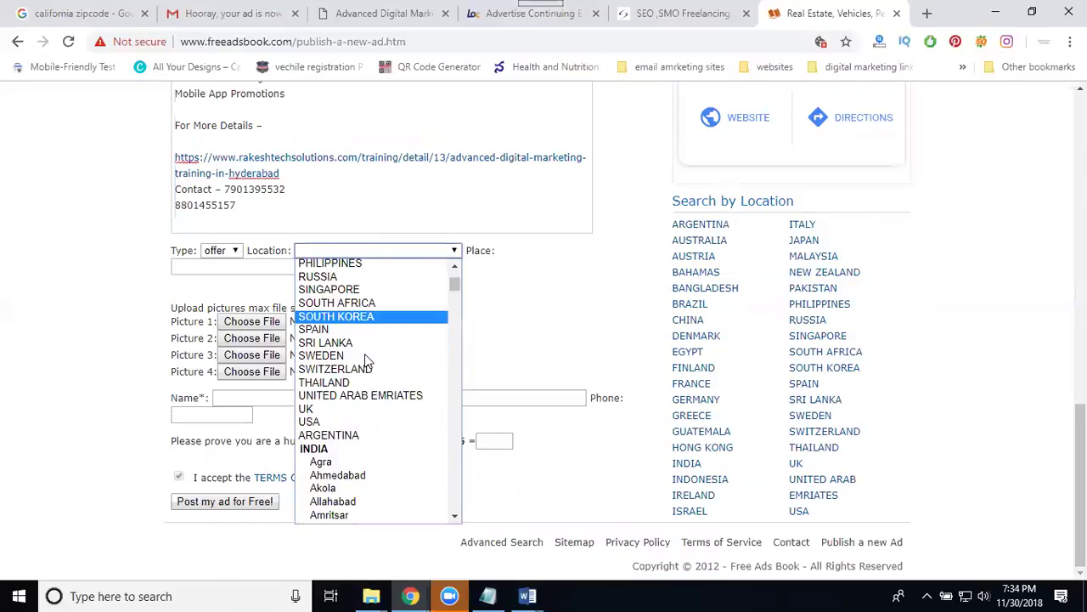
pyautogui.click(344, 420)
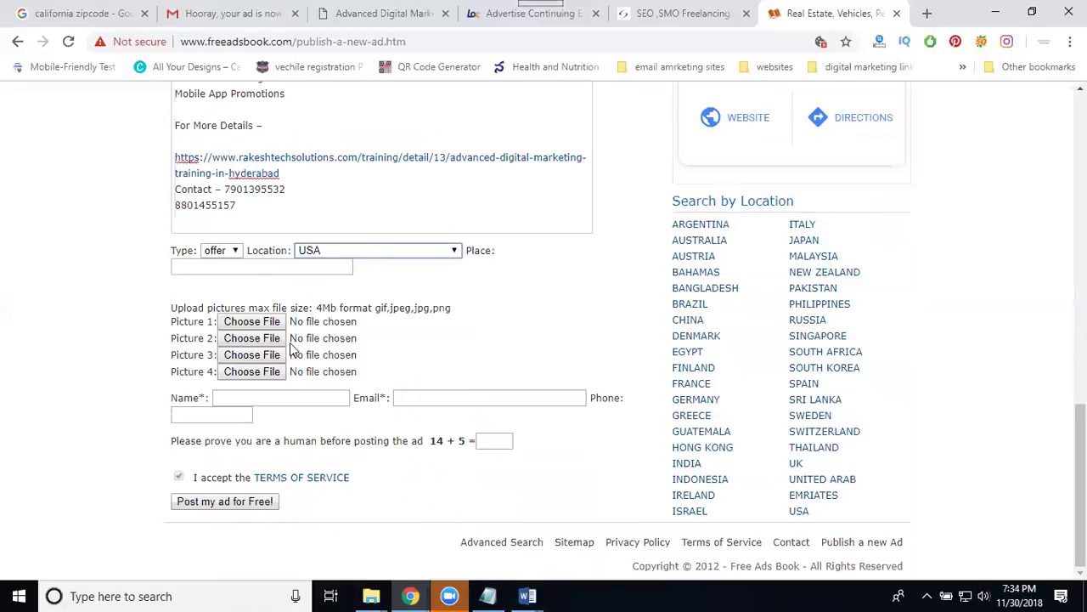
pyautogui.click(240, 268)
pyautogui.write('ca')
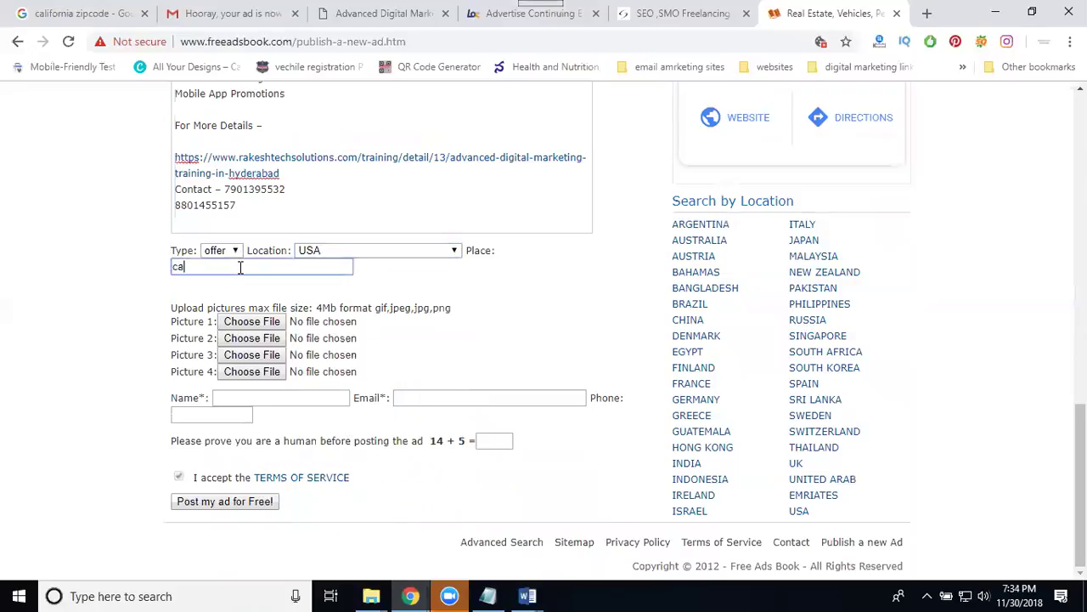
pyautogui.write('lifornia')
# Enter the contact's name and e-mail, and answer the human check with 19.
pyautogui.click(250, 396)
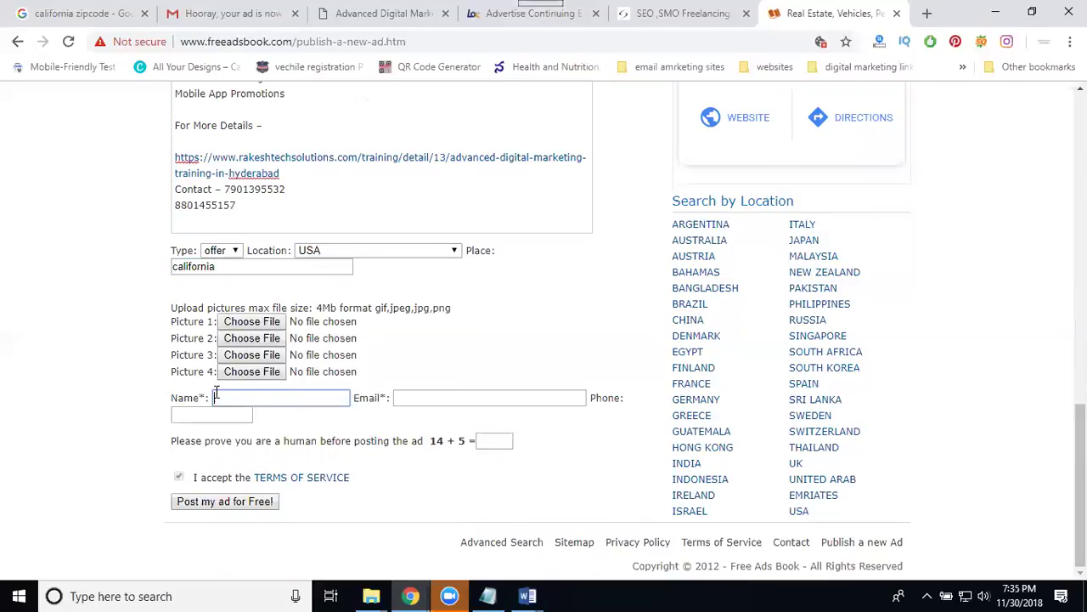
pyautogui.moveTo(204, 396); pyautogui.dragTo(179, 398)
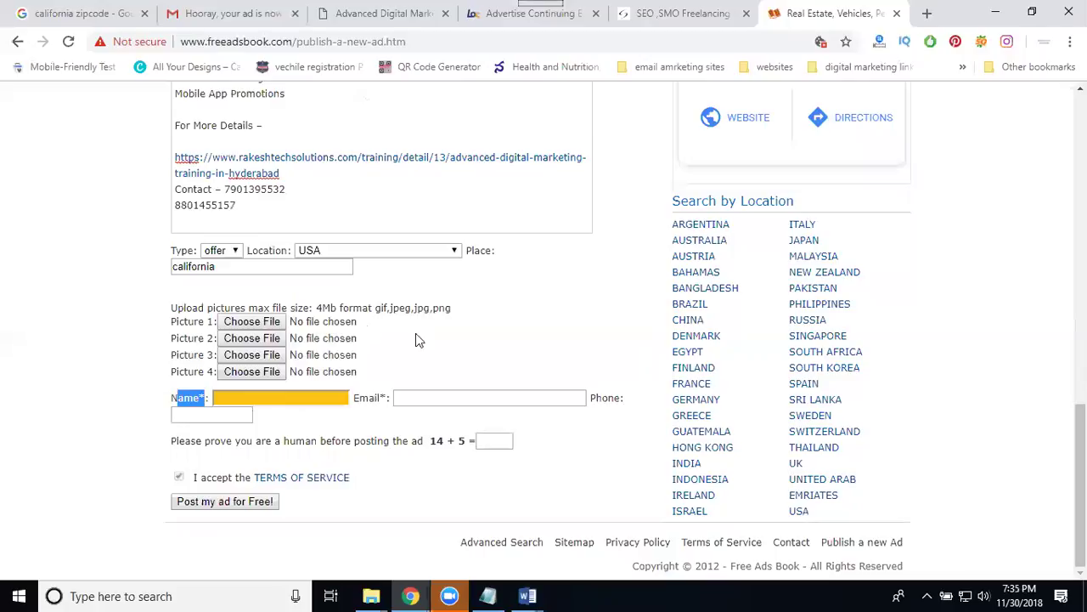
pyautogui.click(305, 396)
pyautogui.write('rakesh')
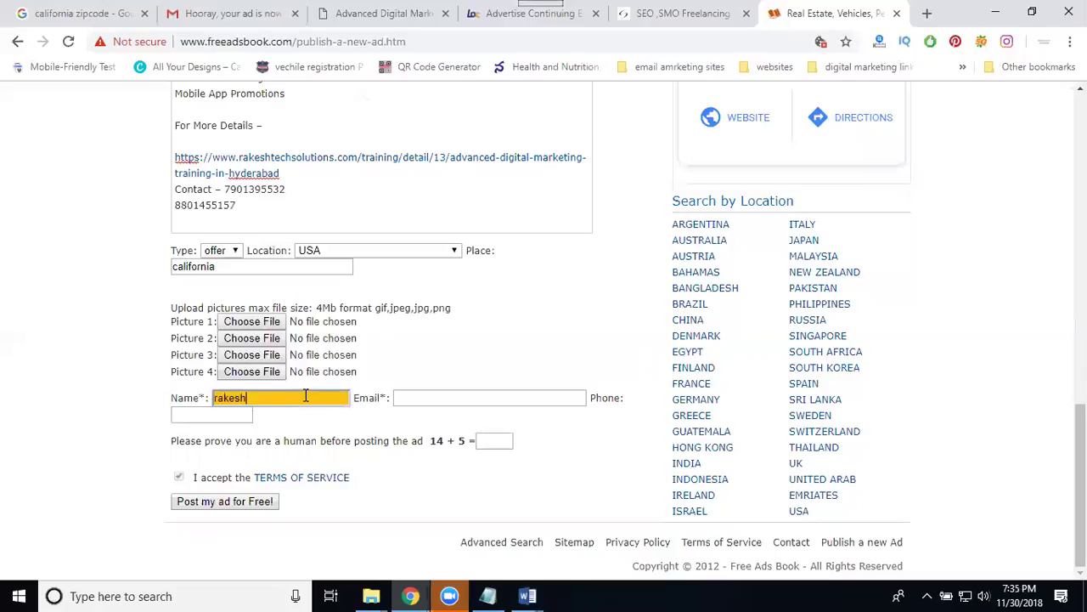
pyautogui.press('Tab')
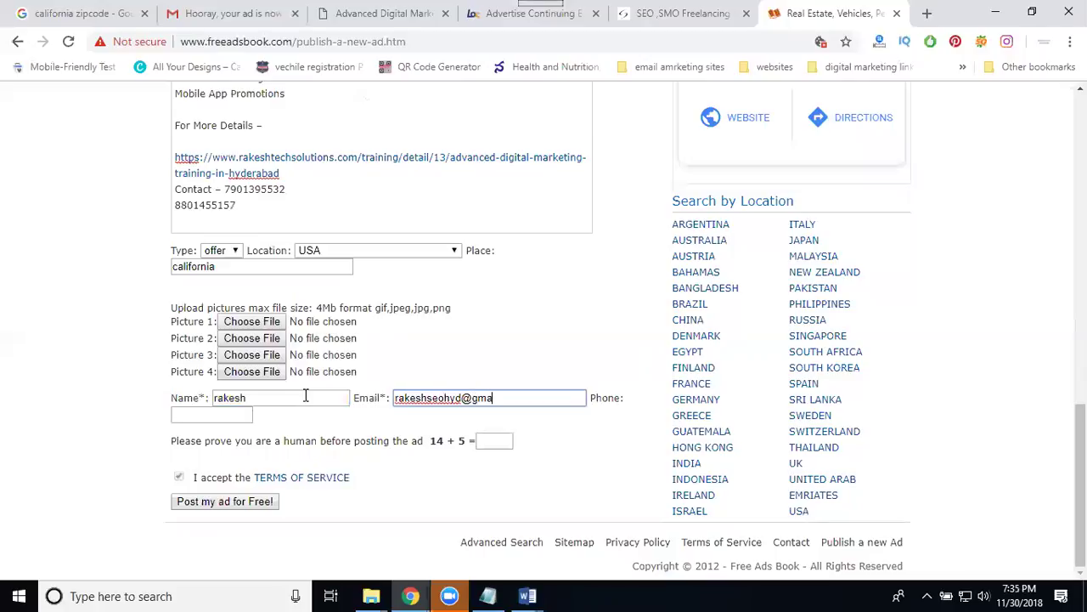
pyautogui.click(506, 440)
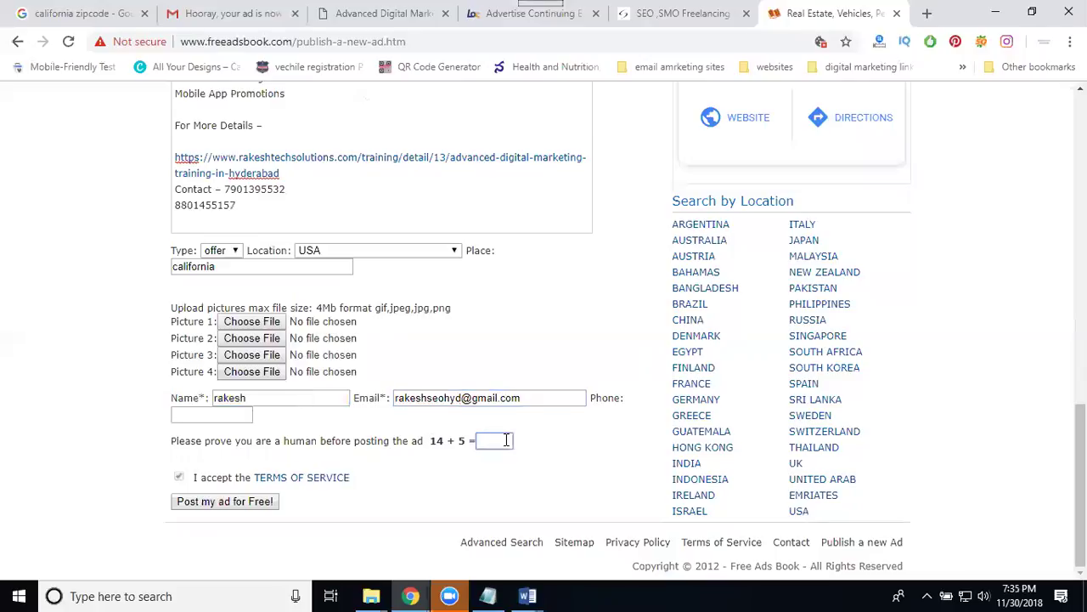
pyautogui.write('1')
# Post the ad for free and dismiss the success confirmation.
pyautogui.click(231, 502)
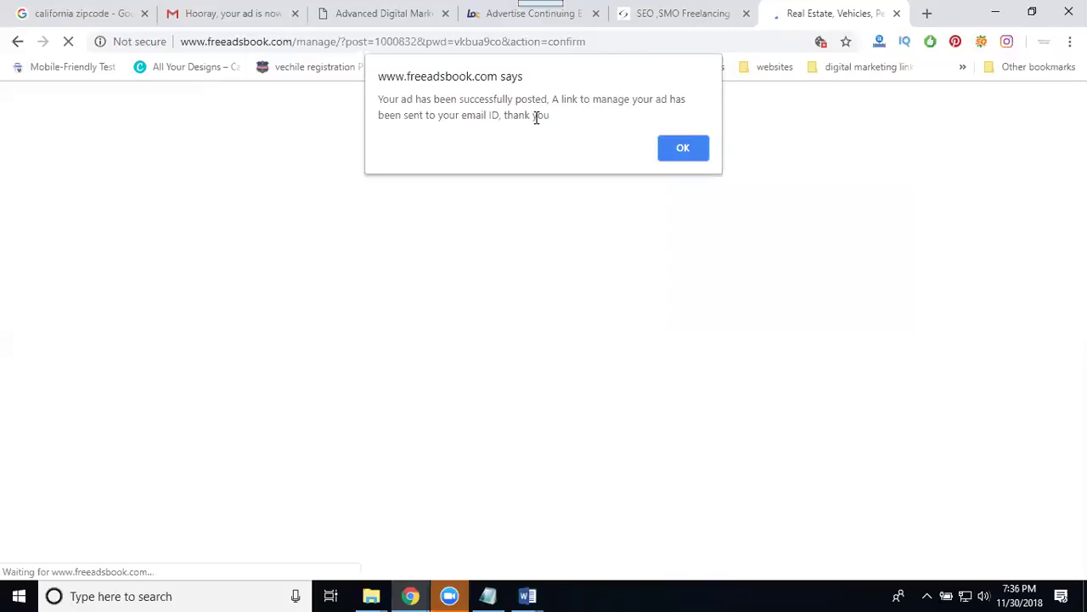
pyautogui.click(683, 150)
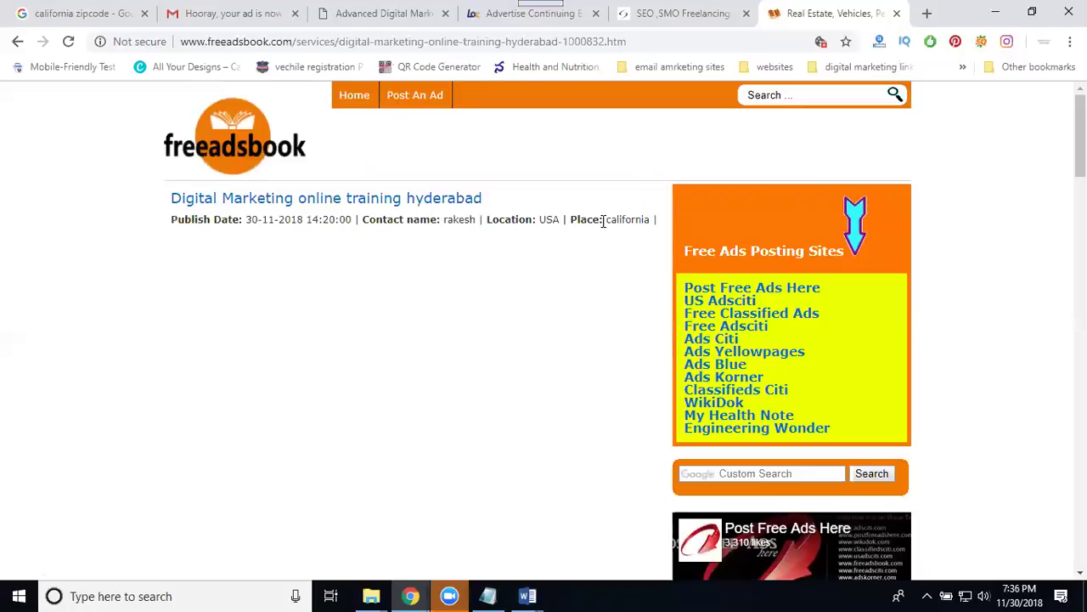
# Check that the published ad's training link opens, then return to the ad page.
pyautogui.scroll(-1, 343, 308)
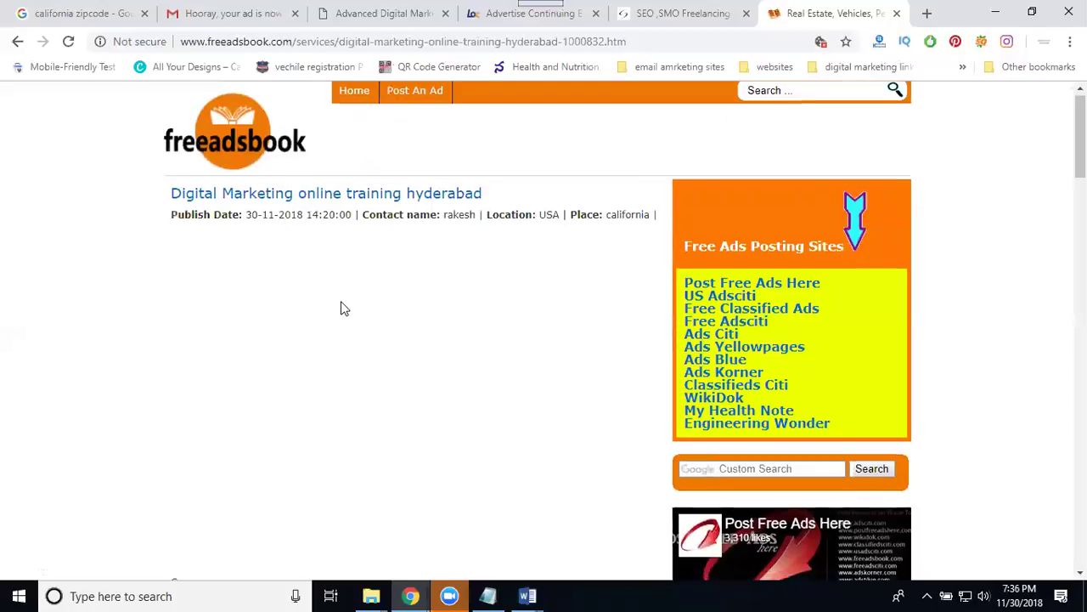
pyautogui.scroll(-15, 341, 308)
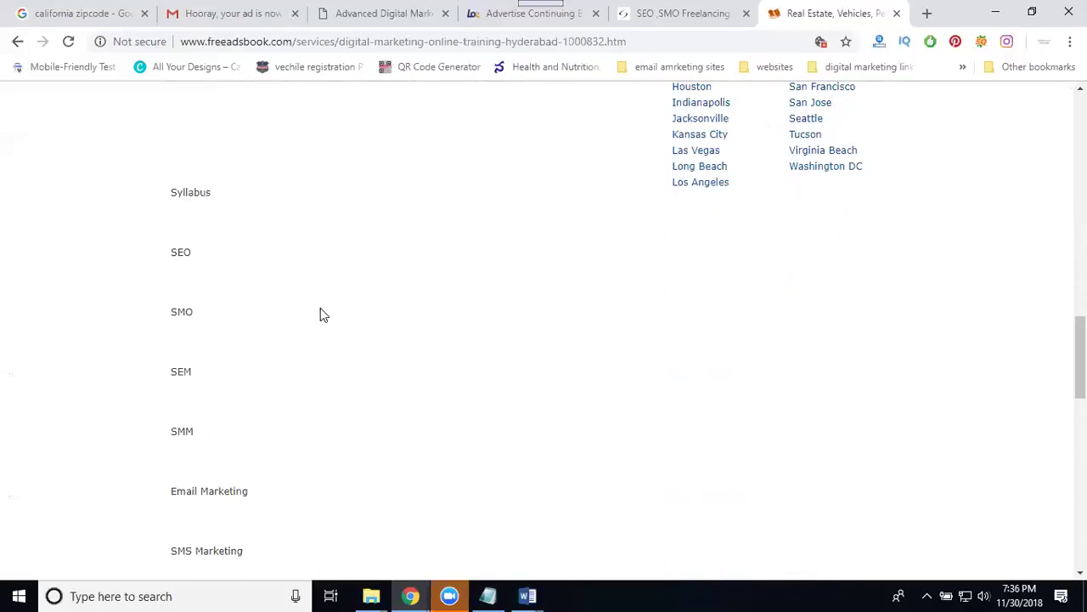
pyautogui.scroll(-9, 184, 314)
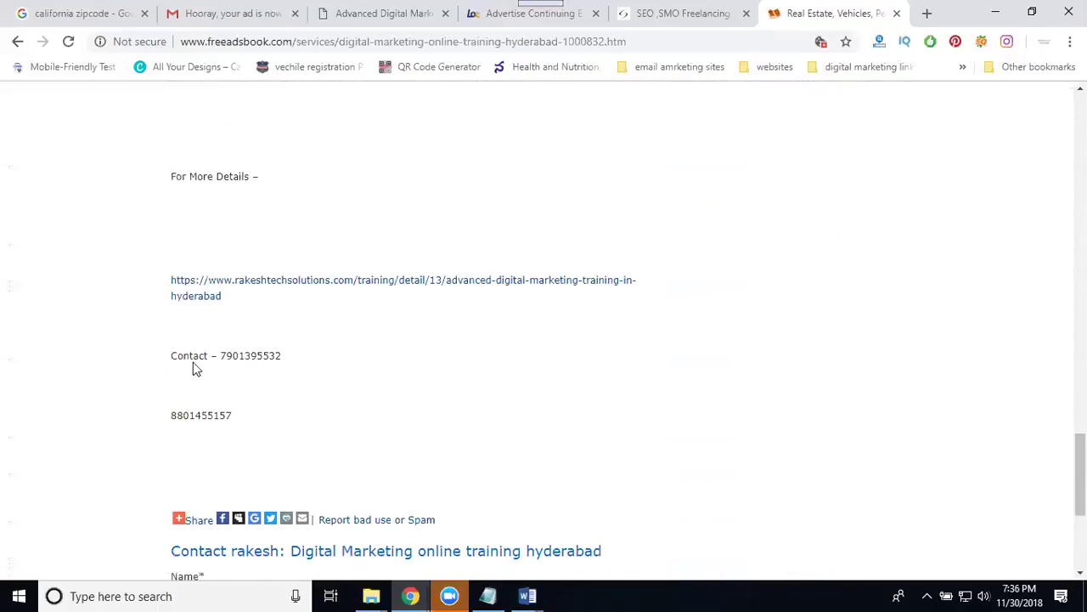
pyautogui.click(285, 291)
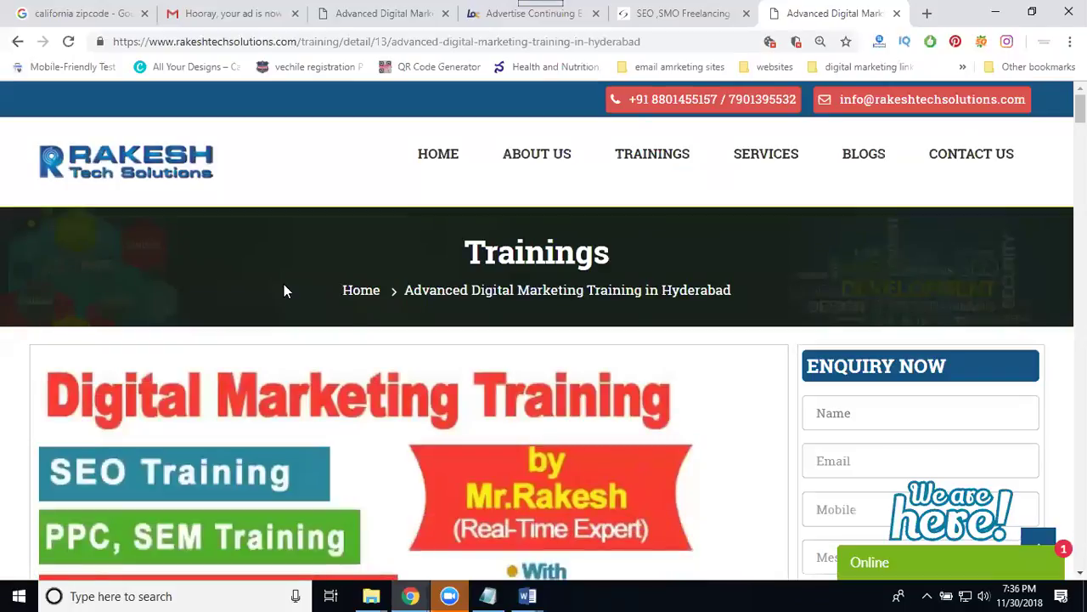
pyautogui.click(15, 42)
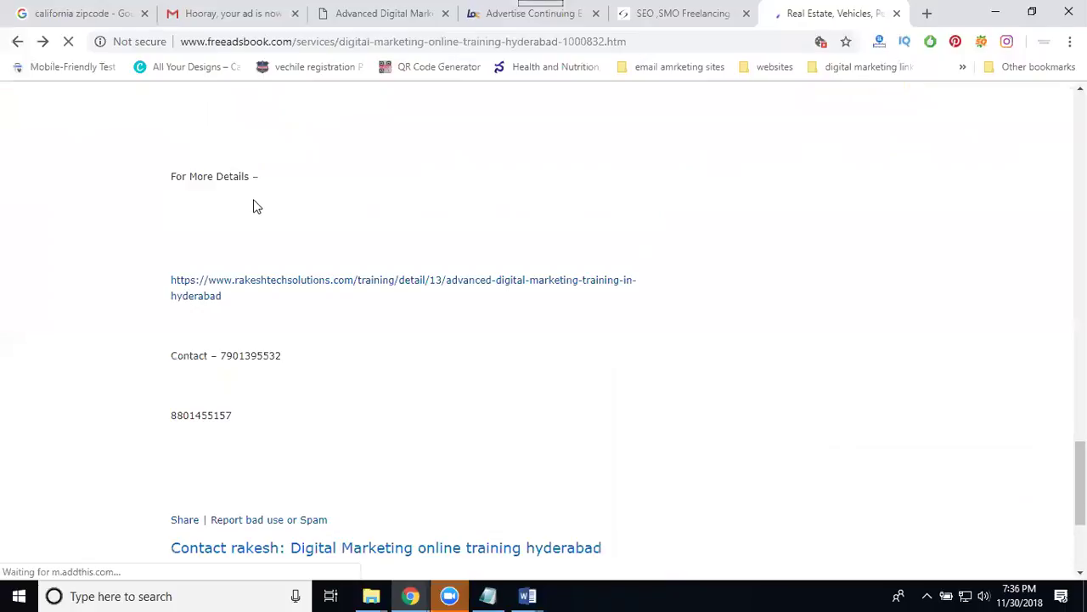
pyautogui.scroll(15, 255, 206)
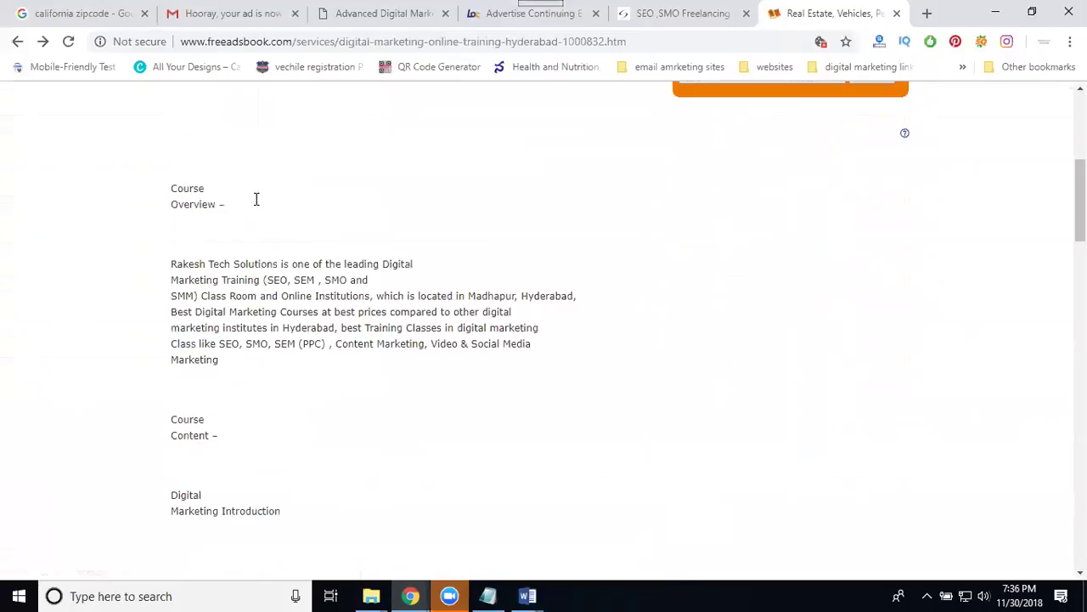
pyautogui.scroll(1, 258, 207)
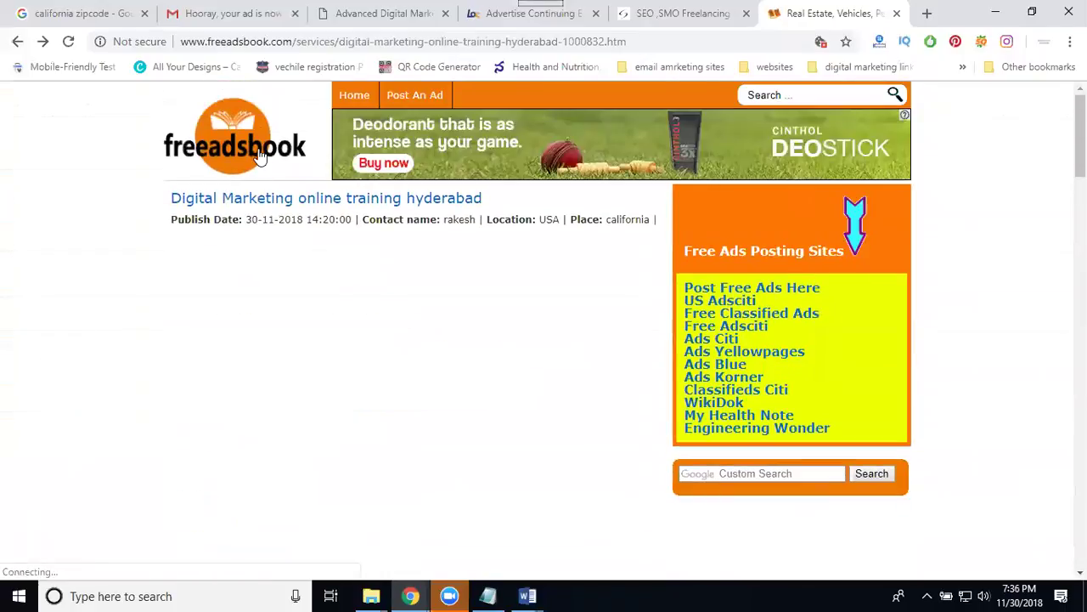
# From the freeadsbook home page, open SERVICES and find the Digital Marketing ad listed first.
pyautogui.click(261, 157)
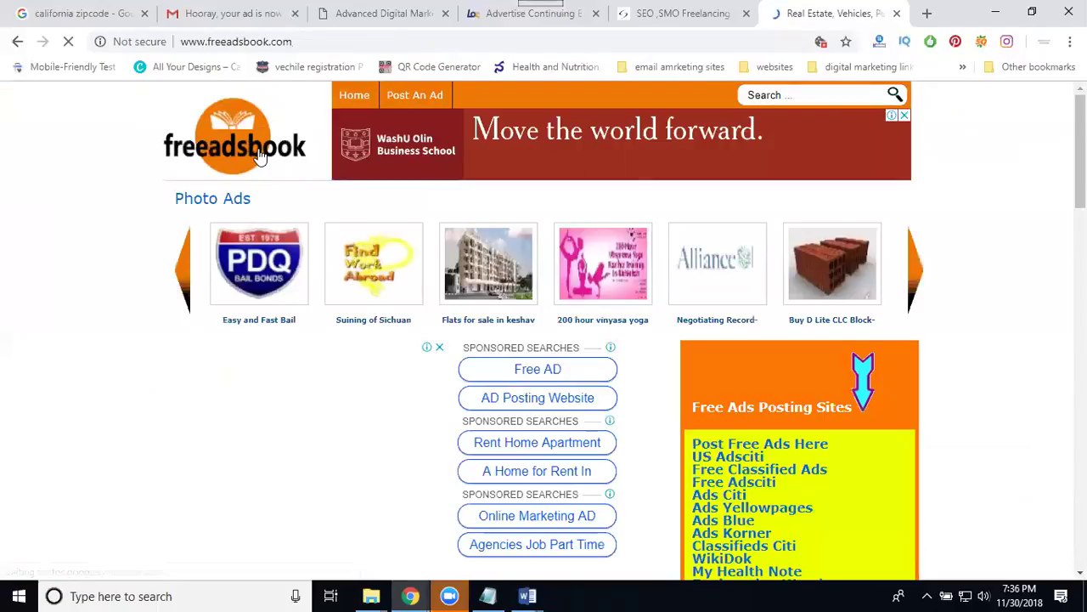
pyautogui.scroll(-5, 263, 170)
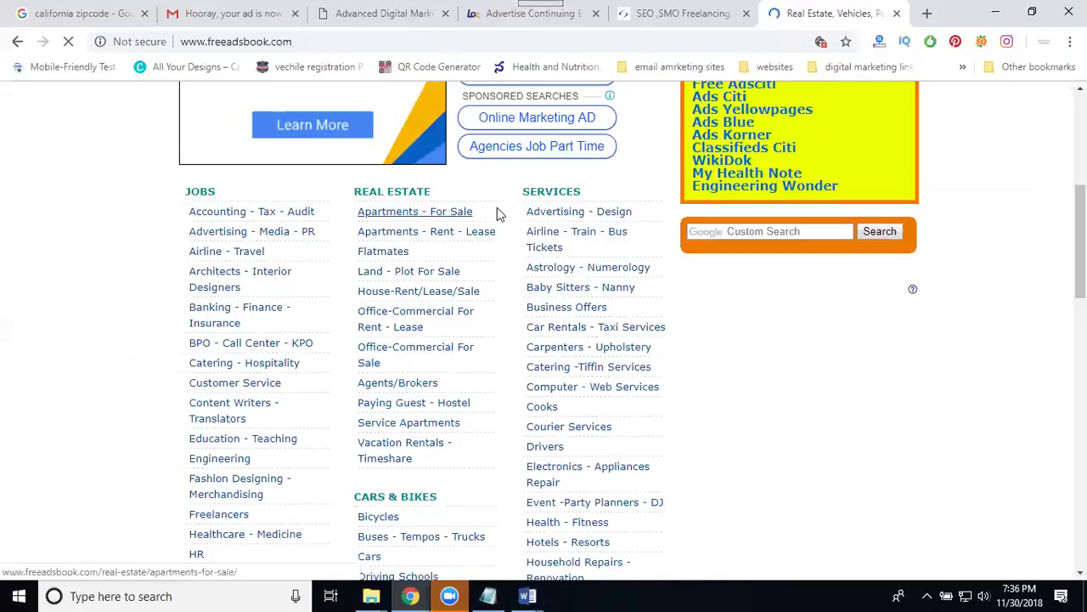
pyautogui.click(539, 197)
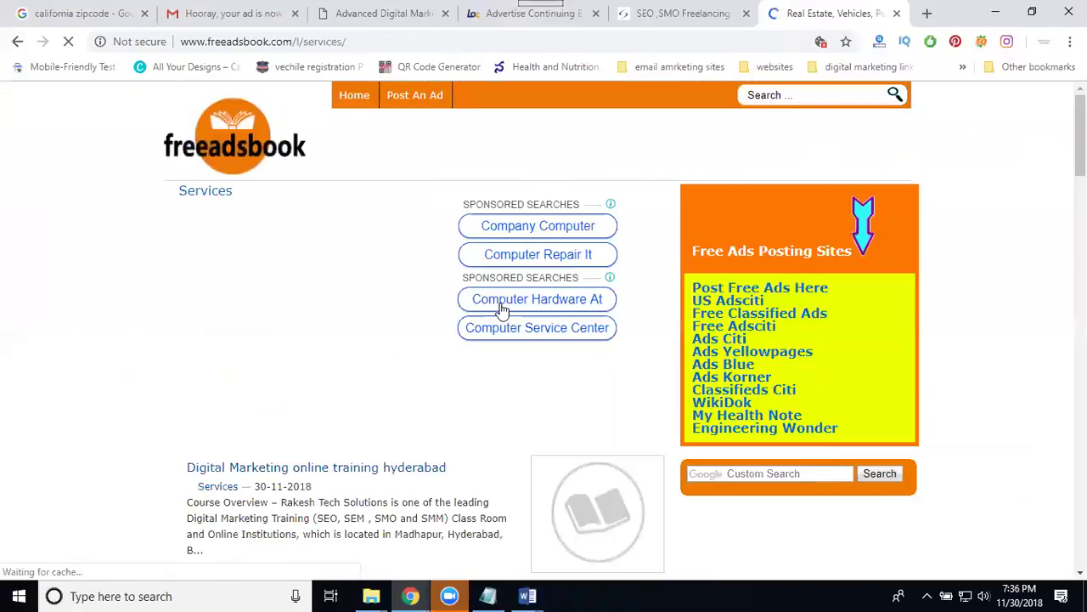
pyautogui.scroll(-3, 297, 425)
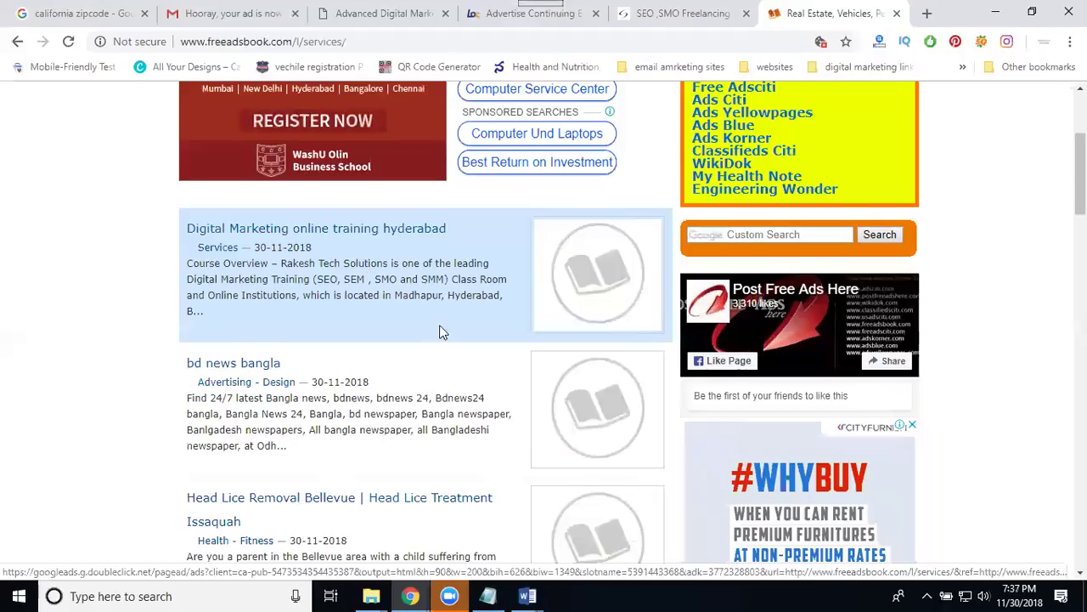
pyautogui.scroll(-3, 441, 334)
pyautogui.scroll(-3, 443, 333)
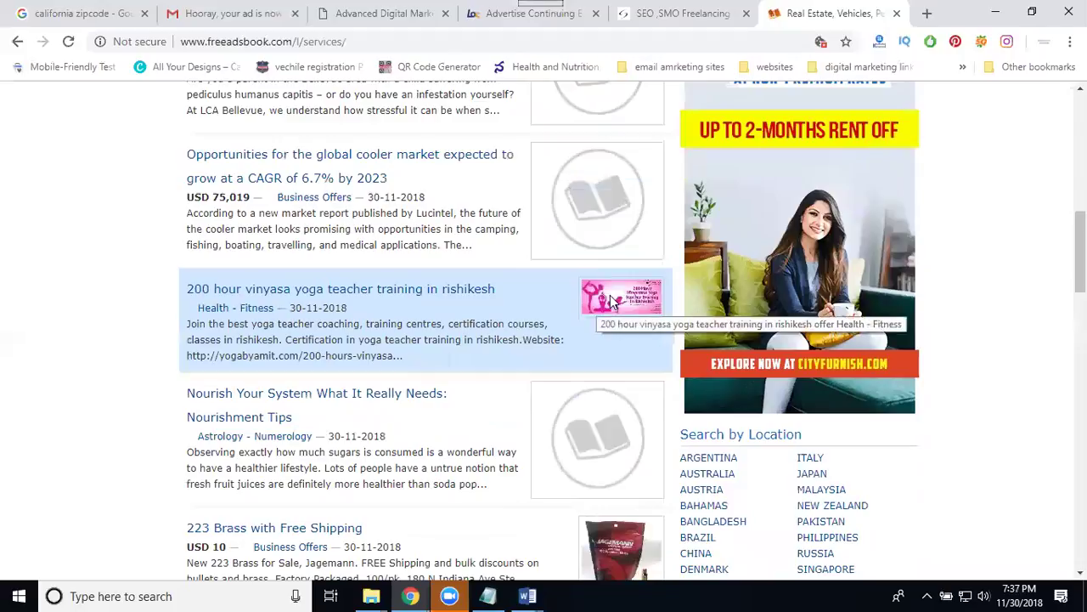
pyautogui.scroll(-3, 611, 302)
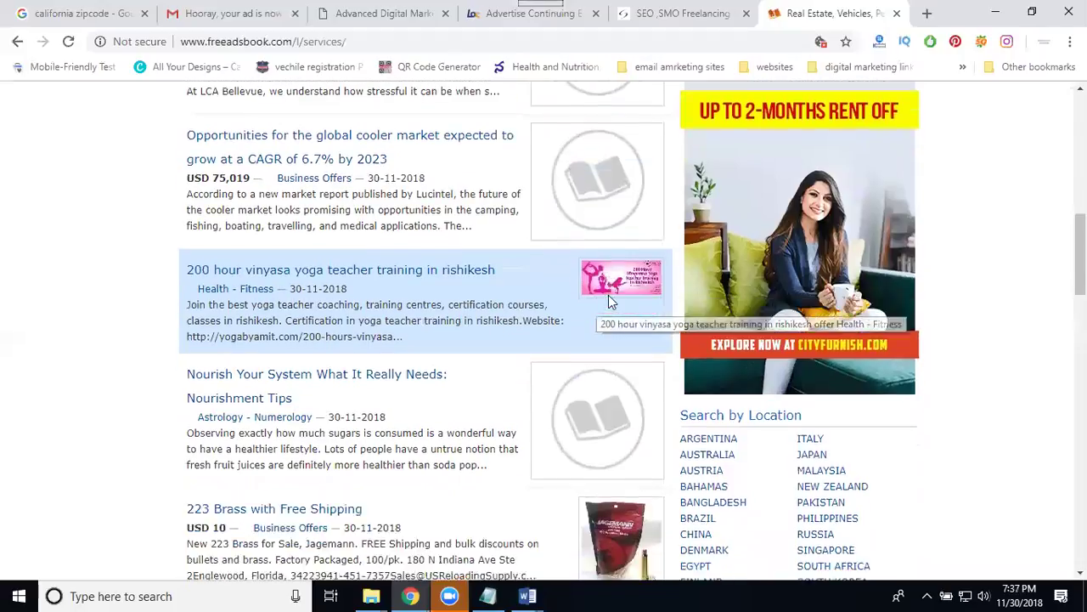
pyautogui.scroll(6, 605, 388)
pyautogui.scroll(6, 605, 388)
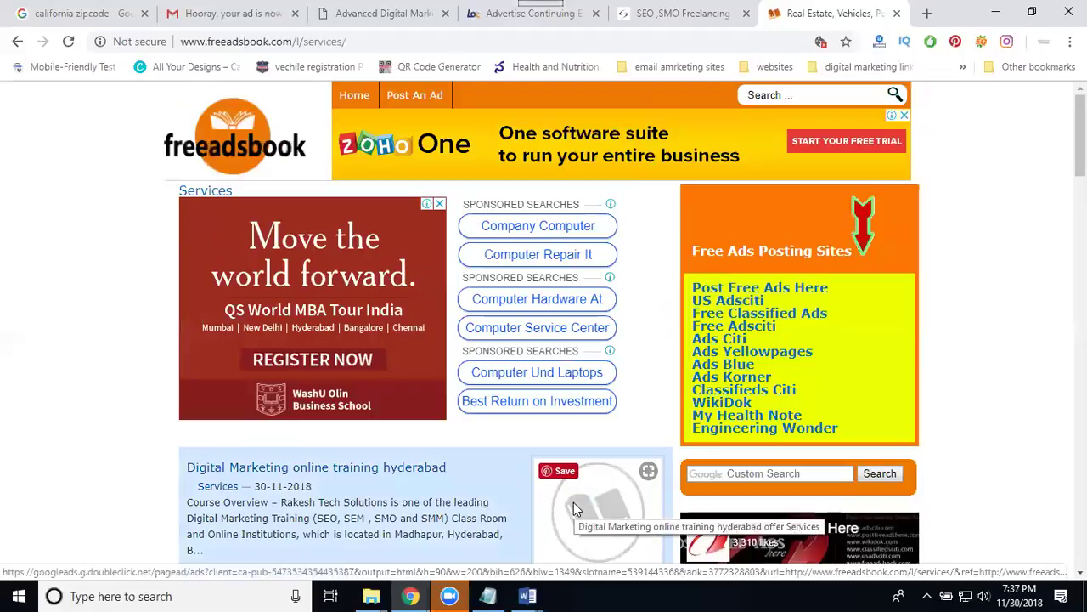
# On the enlarged seosez Classifieds page, select the site URLs from freeadsbook.com to intellipaat.com.
pyautogui.click(669, 22)
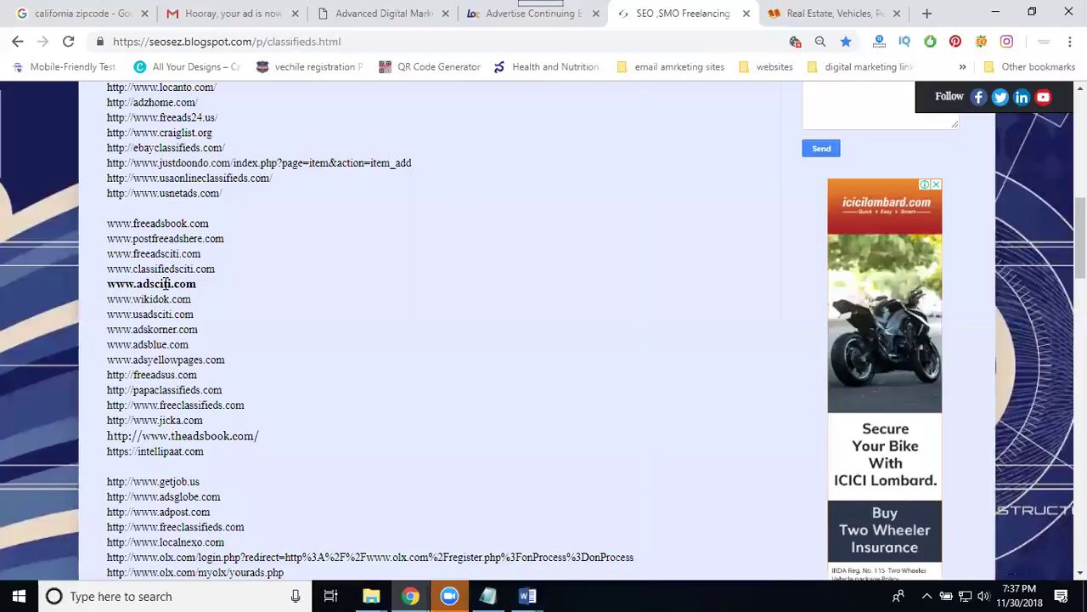
pyautogui.hotkey('ctrl', '+')
pyautogui.hotkey('ctrl', '+')
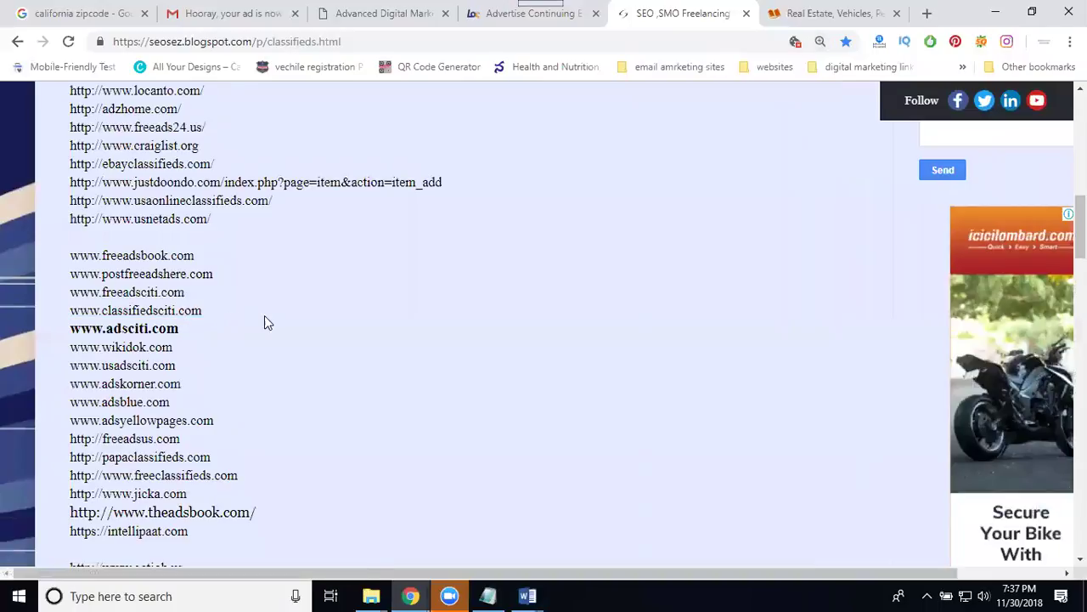
pyautogui.scroll(-1, 275, 316)
pyautogui.moveTo(211, 456); pyautogui.dragTo(71, 175)
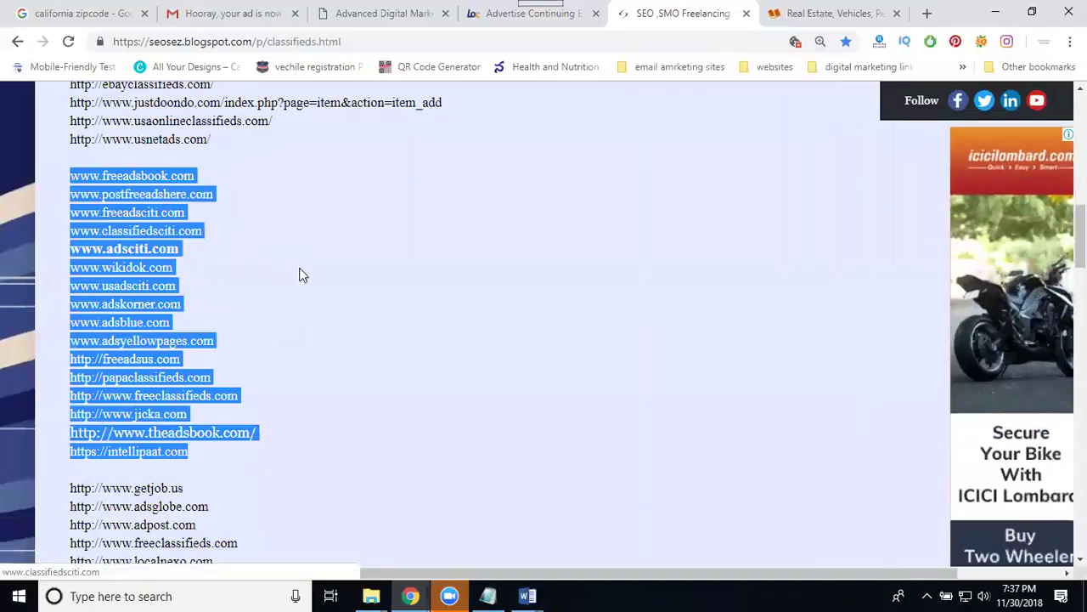
pyautogui.hotkey('ctrl', '+')
pyautogui.hotkey('ctrl', '+')
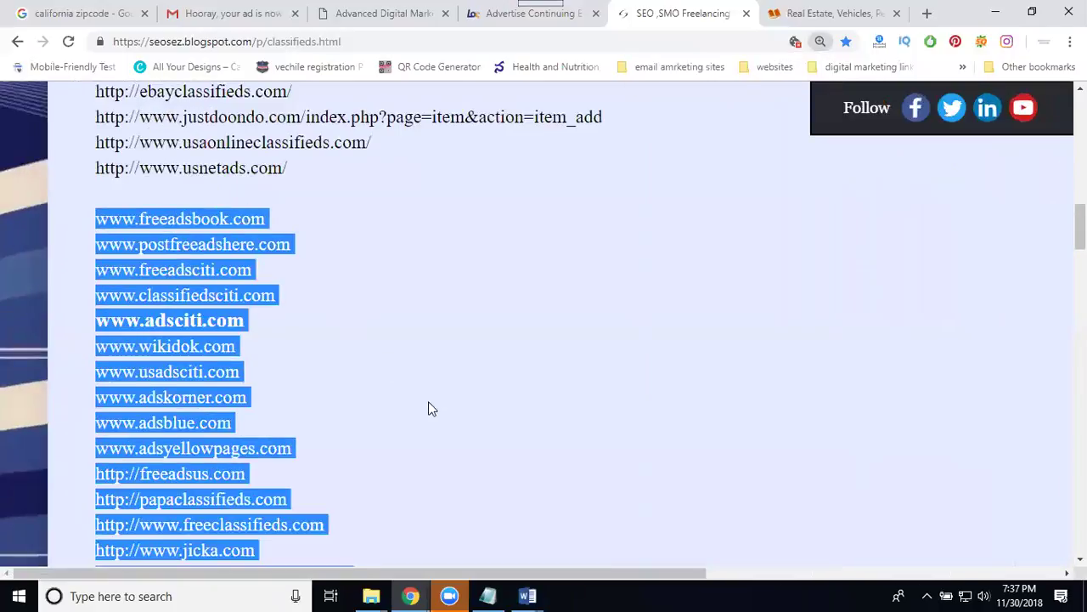
pyautogui.scroll(-1, 431, 359)
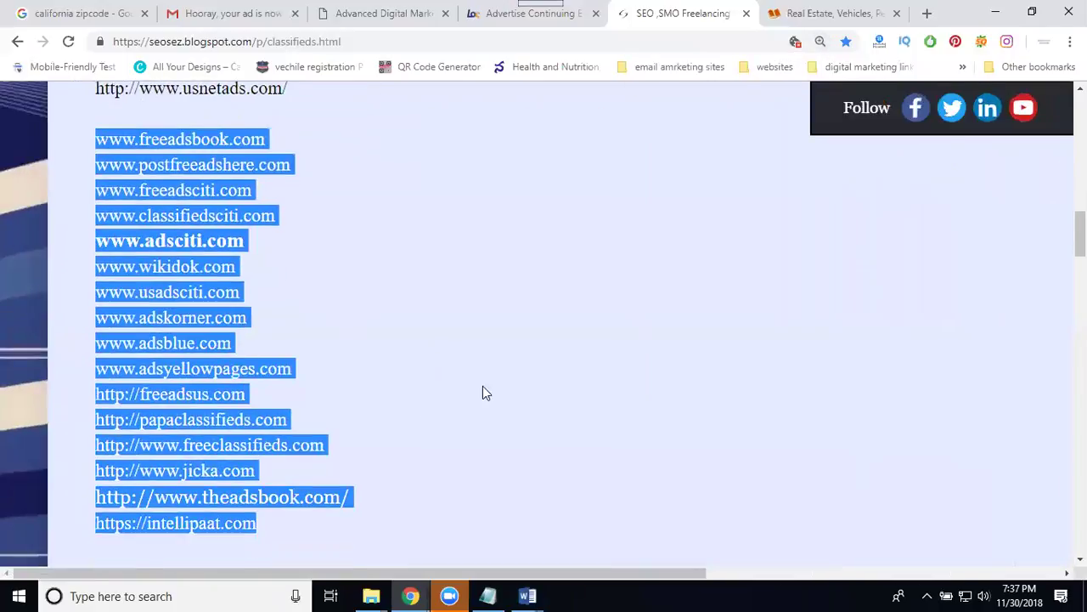